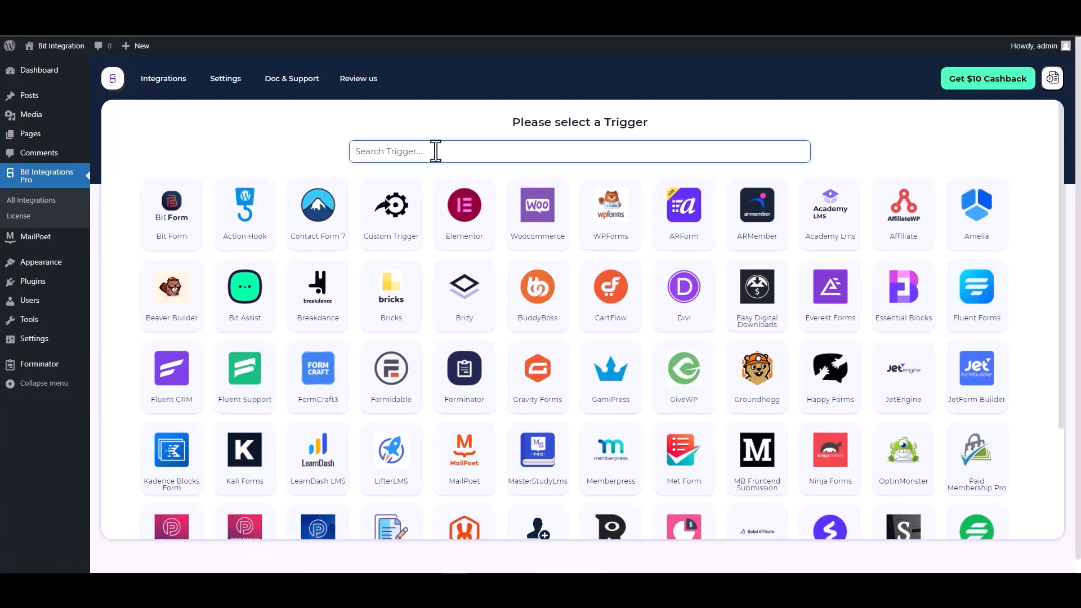
Choose MailPoet as the integration's trigger with Contact Form as its form, and proceed to the action selection.
type("mail")
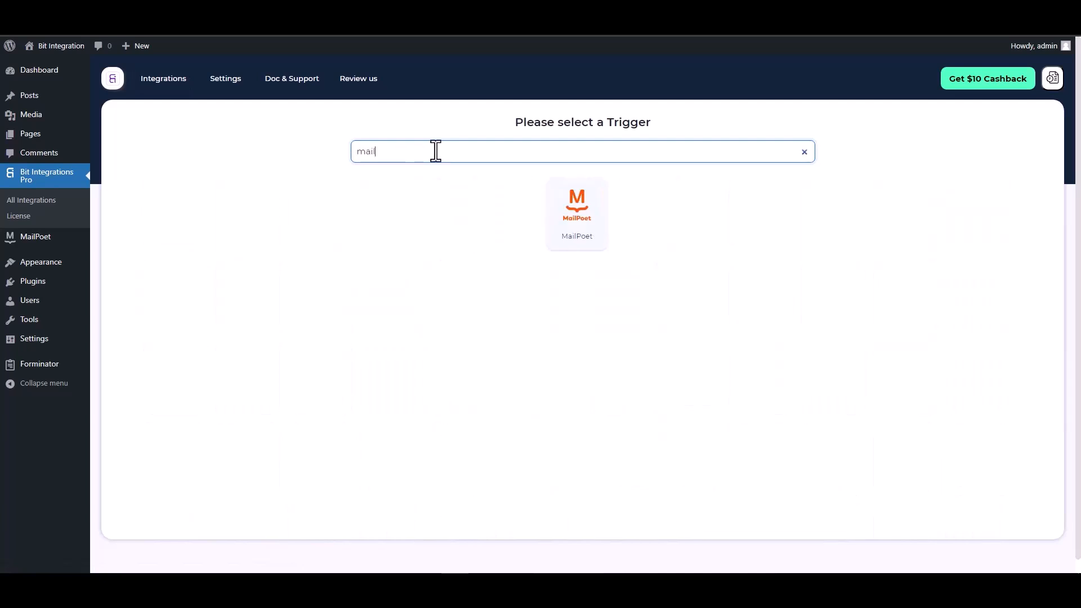
left_click(560, 214)
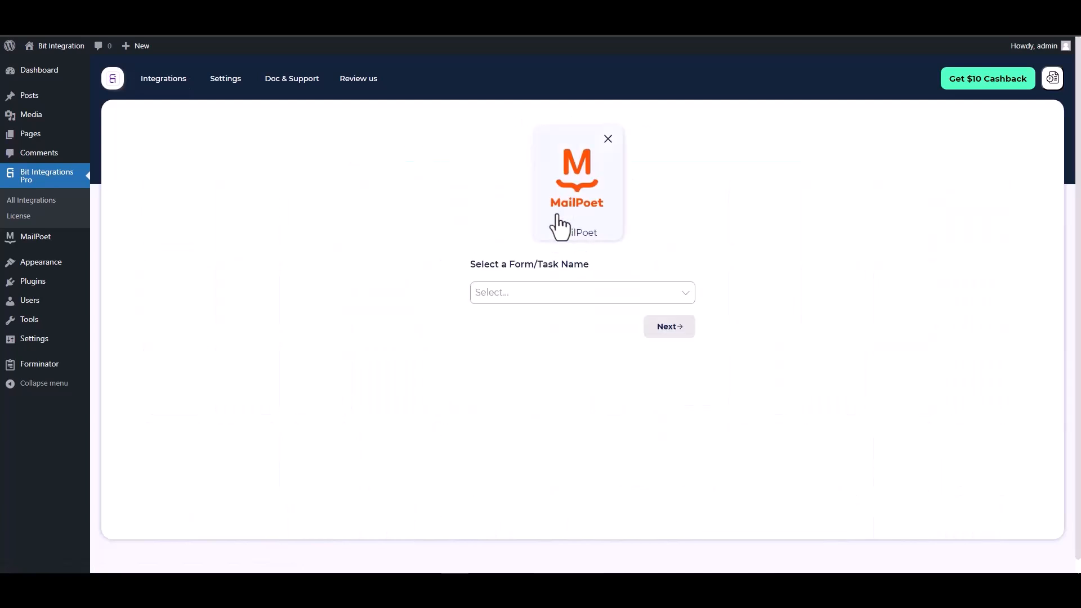
left_click(526, 292)
left_click(509, 315)
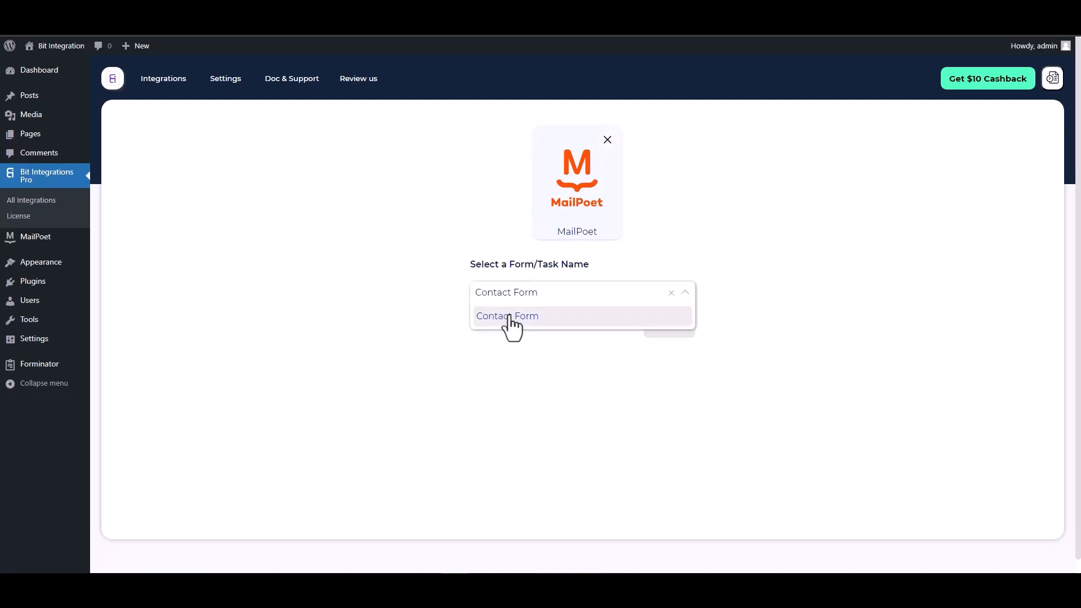
left_click(667, 329)
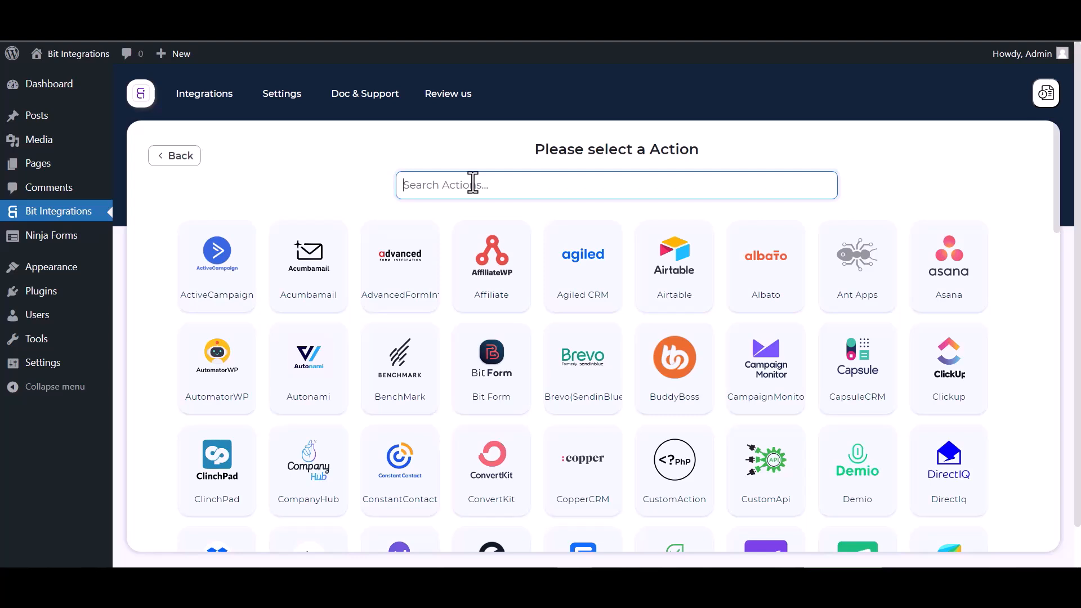
Choose Albato as the integration's action and open the Albato dashboard.
type("al")
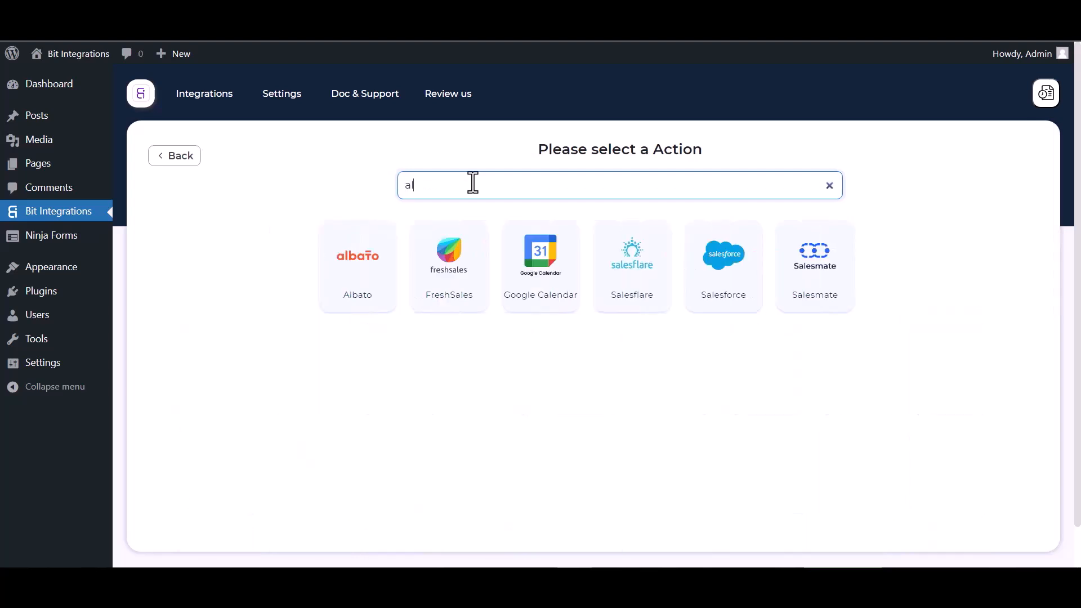
left_click(345, 248)
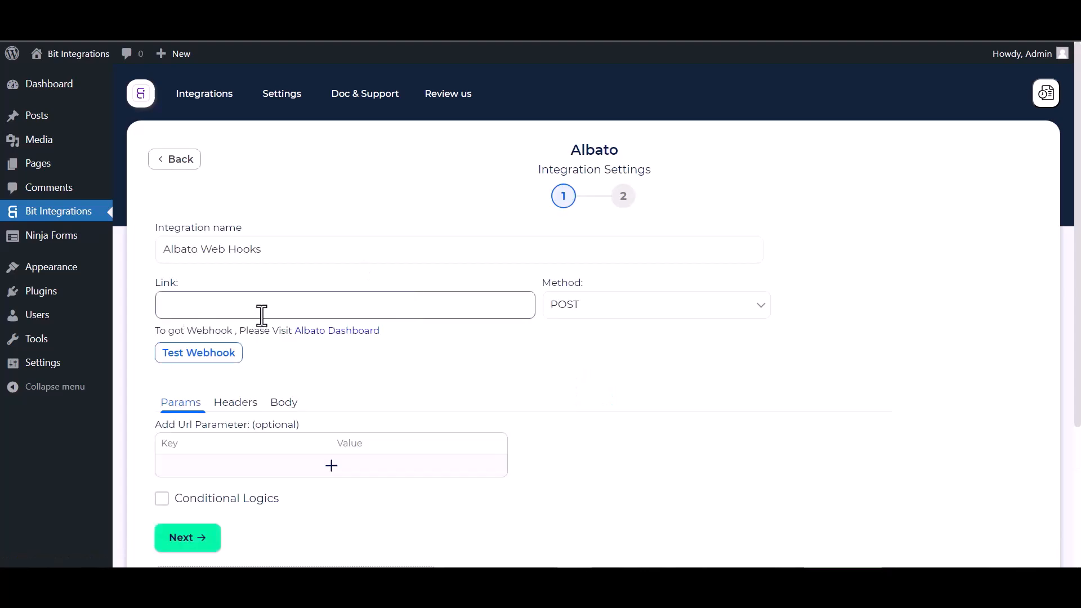
left_click(326, 336)
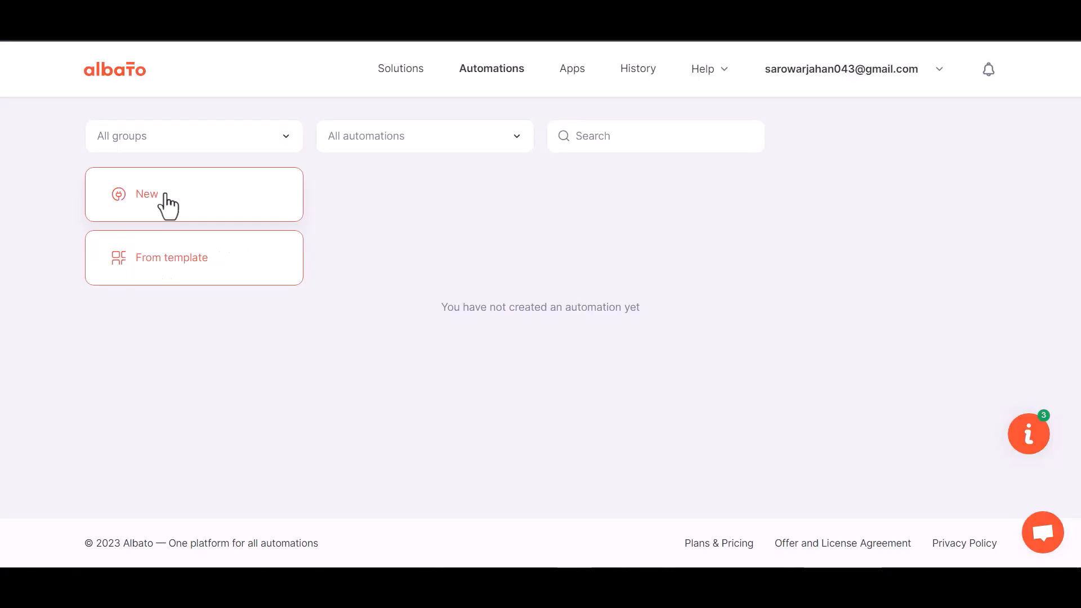
Create a new Albato automation and choose Webhook as the app which sends the data.
left_click(298, 194)
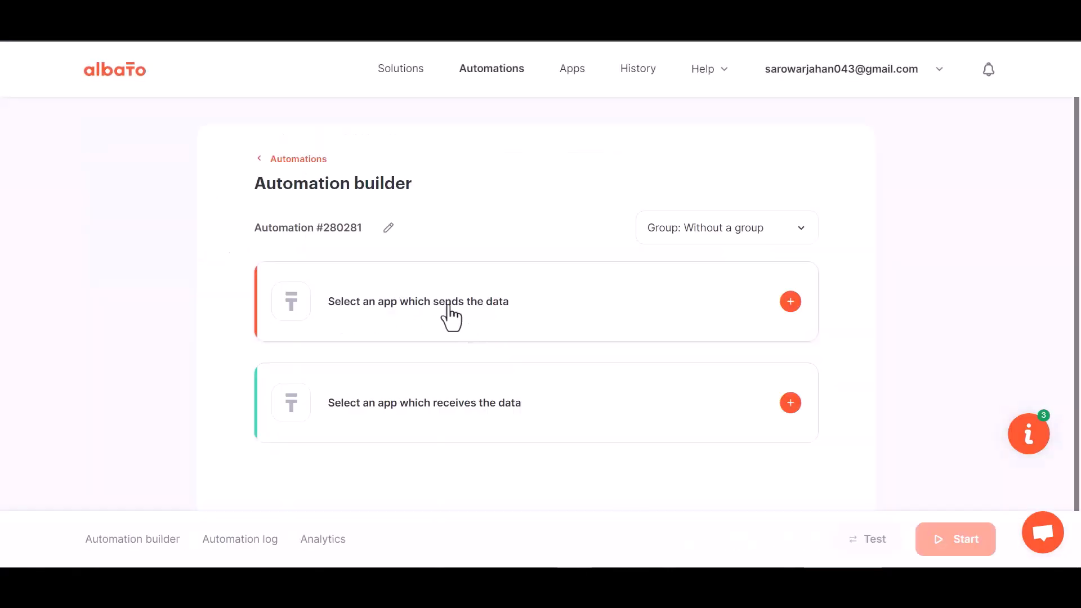
left_click(783, 304)
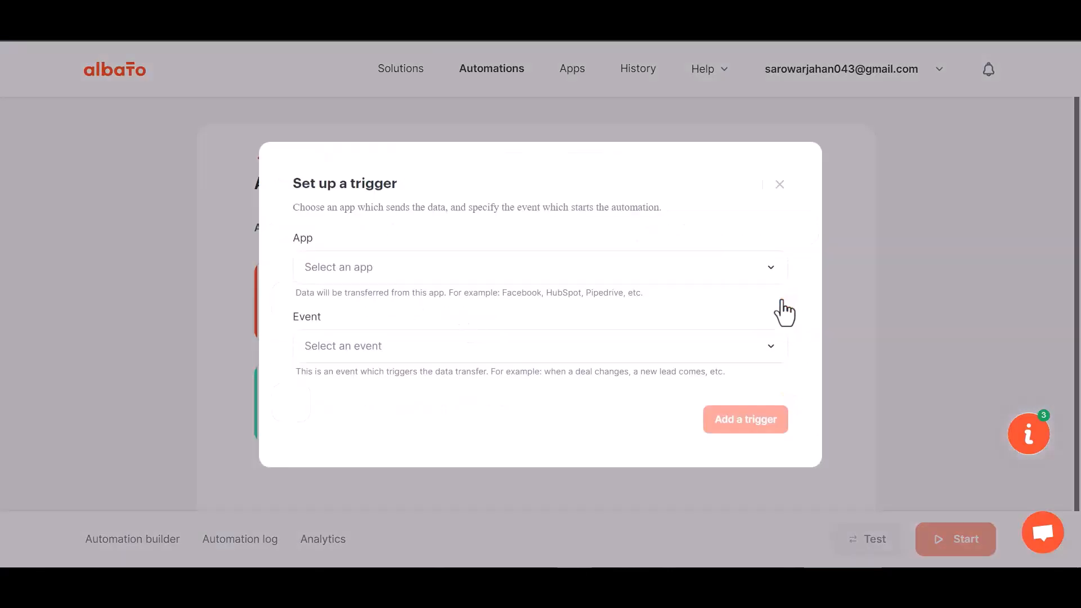
left_click(376, 279)
type("web")
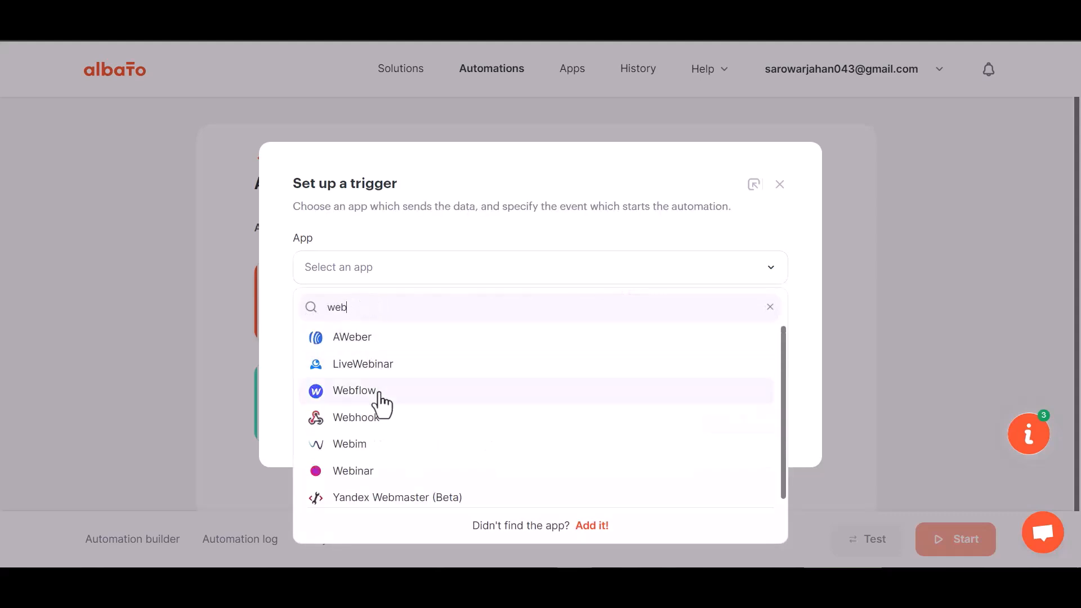
type("h")
left_click(379, 339)
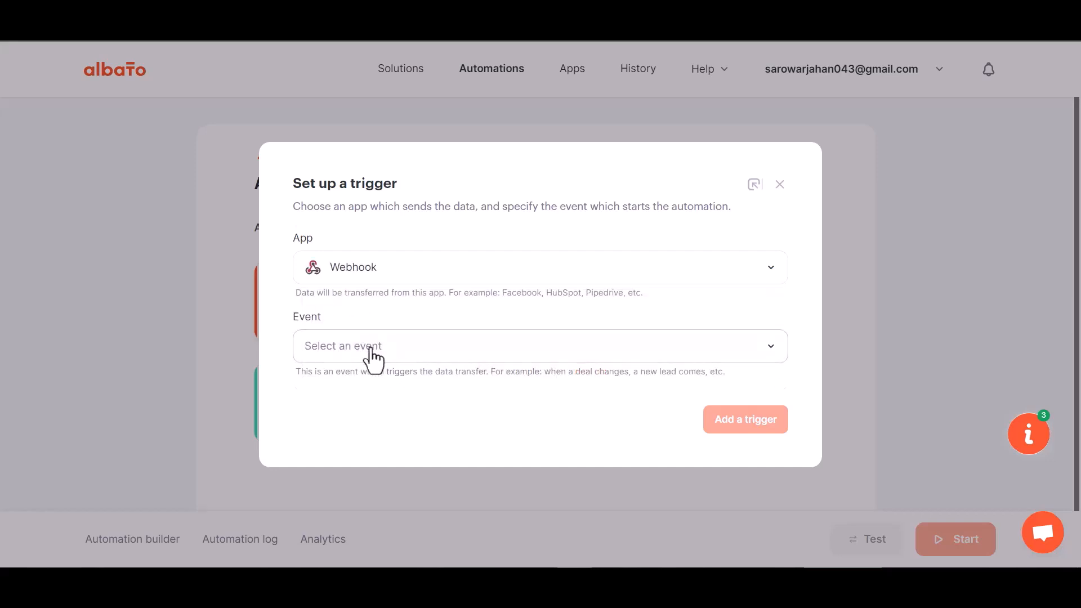
Set the trigger event to Incoming webhook with the My Account Webhook connection, and add the trigger.
left_click(370, 349)
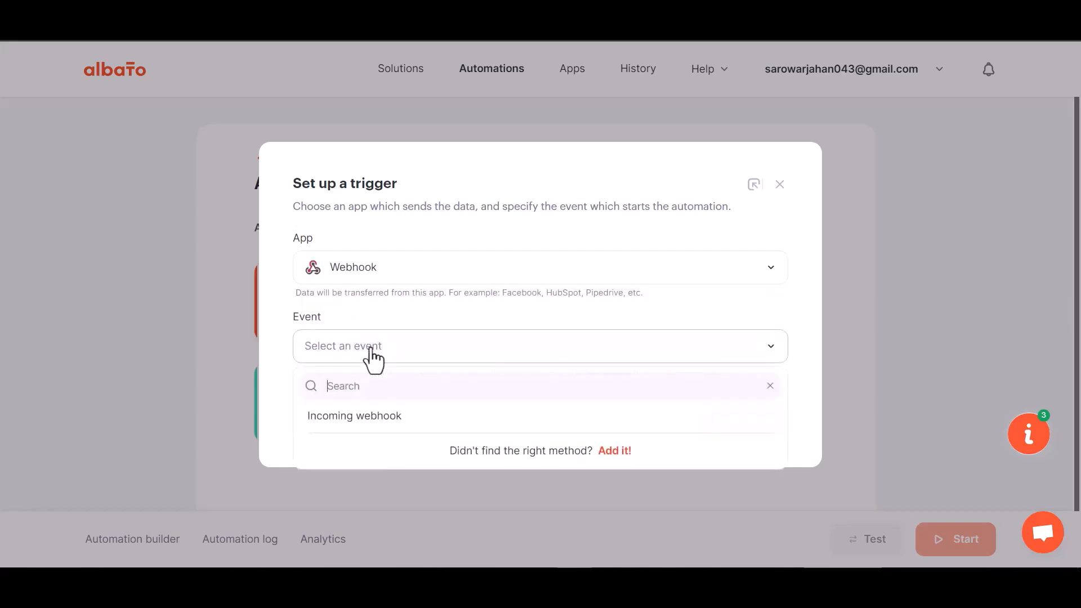
left_click(365, 416)
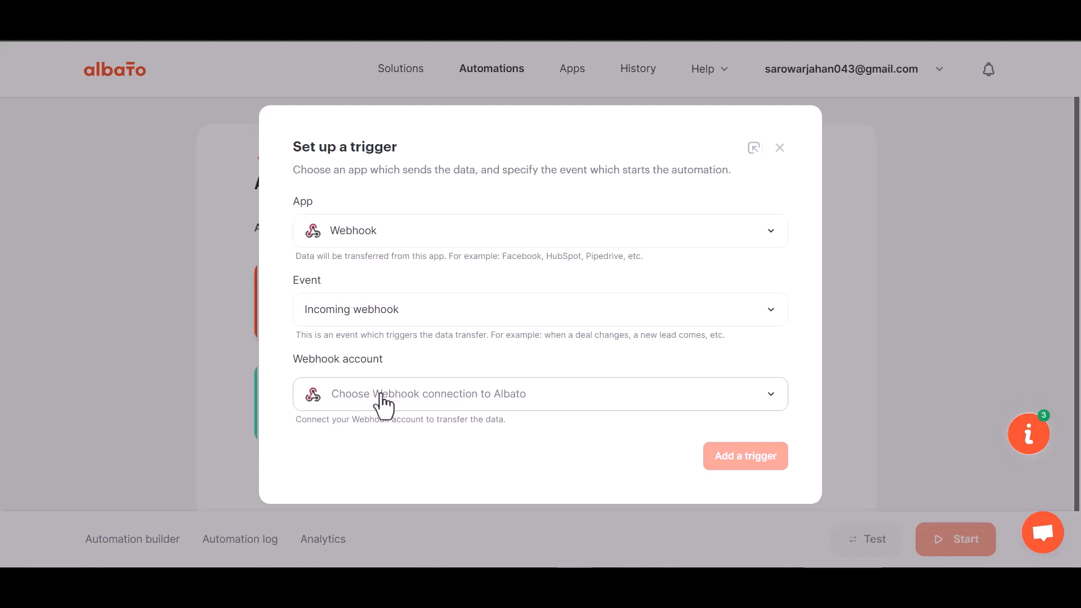
left_click(386, 401)
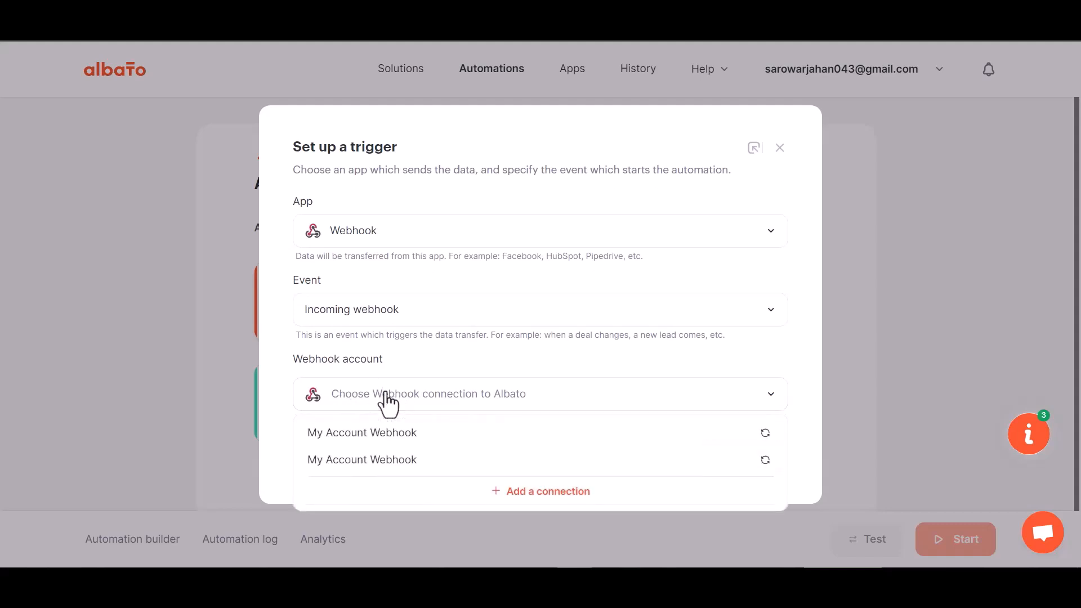
left_click(393, 441)
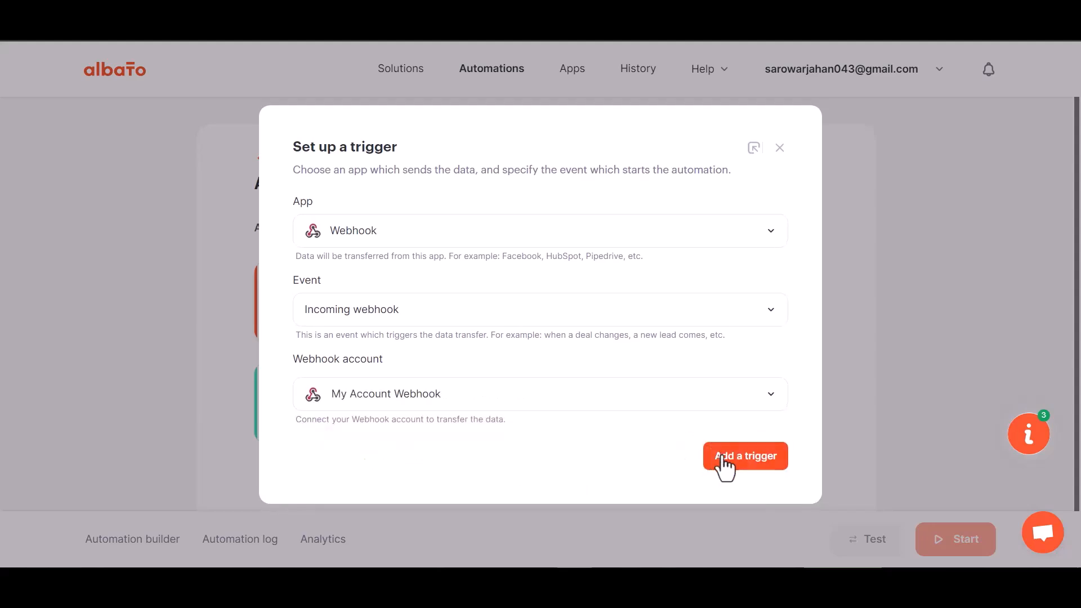
left_click(725, 457)
Copy the trigger's webhook URL, make Albato wait for the webhook, and paste the URL as the Albato integration's link in Bit Integrations.
left_click(728, 305)
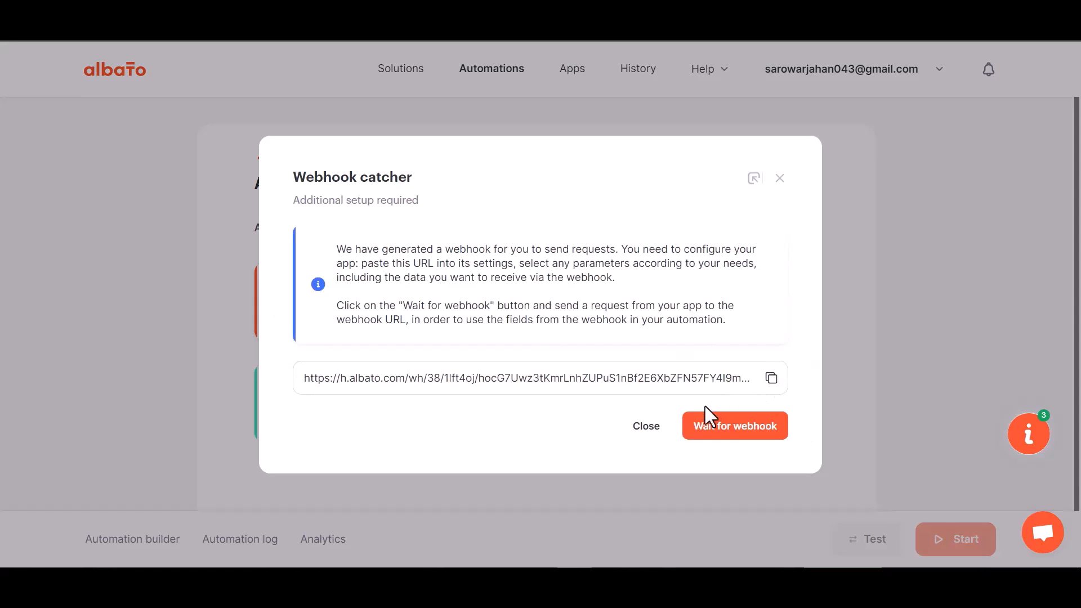
left_click(772, 378)
left_click(732, 430)
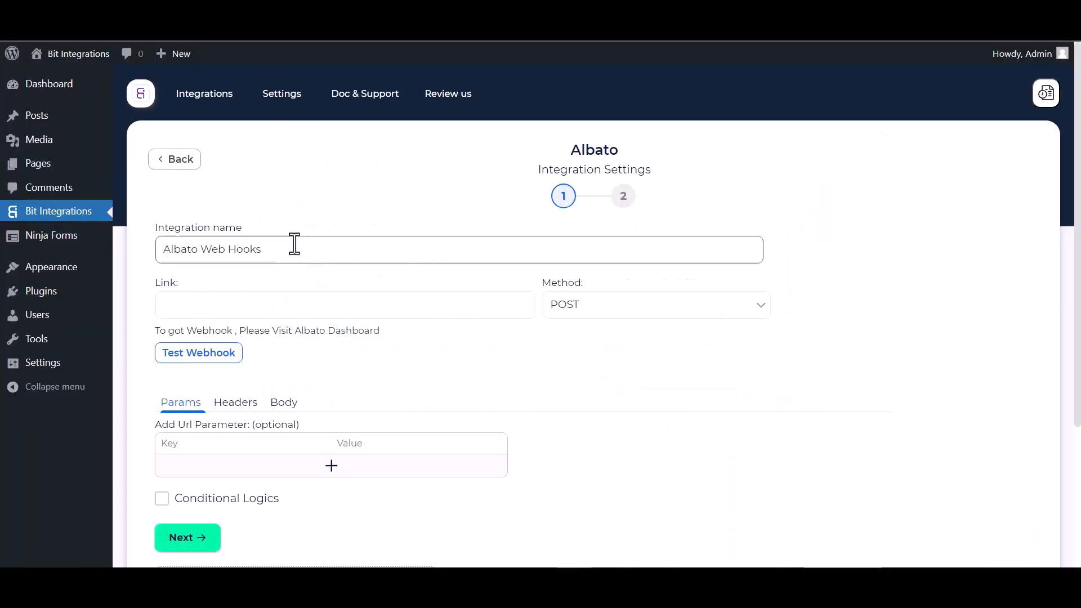
left_click(260, 313)
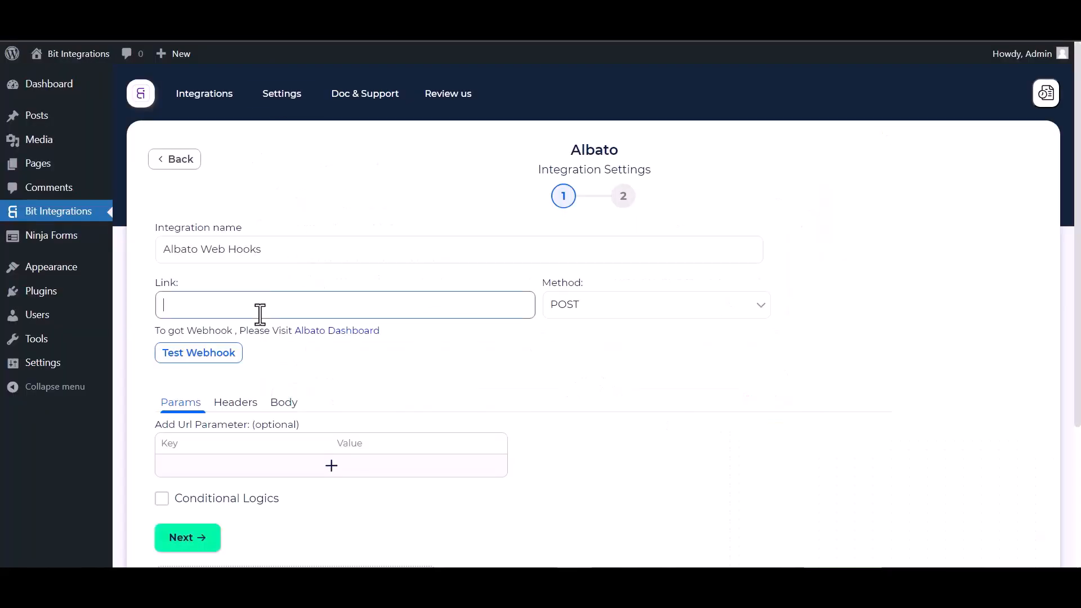
key("ctrl+v")
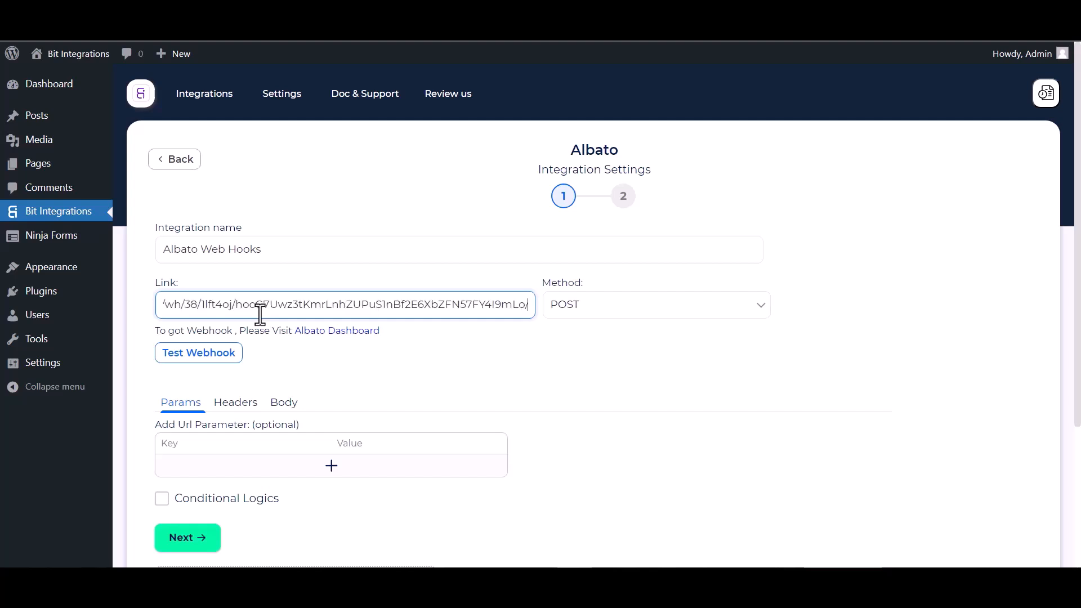
Set the request body to send all data as application/json and test the webhook.
left_click(288, 414)
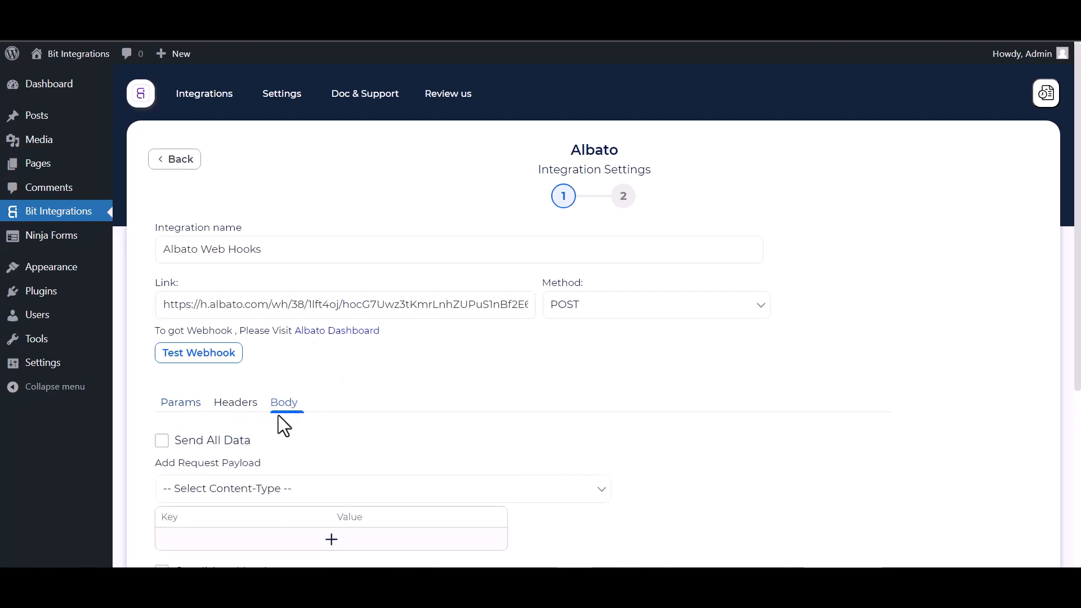
left_click(186, 442)
scroll(259, 445, "down", 1)
scroll(258, 445, "down", 2)
left_click(301, 352)
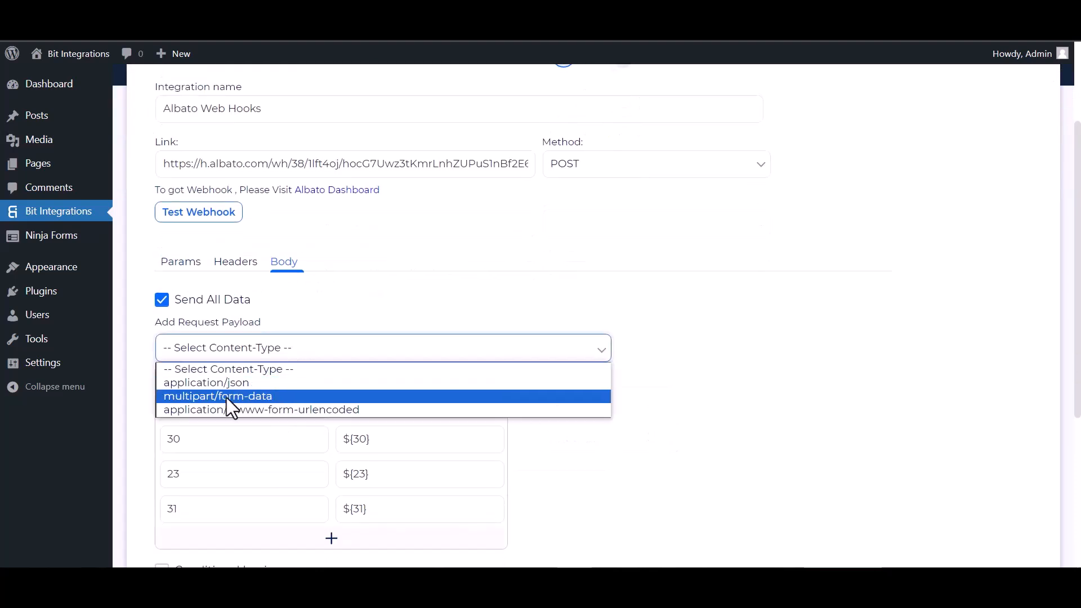
left_click(231, 382)
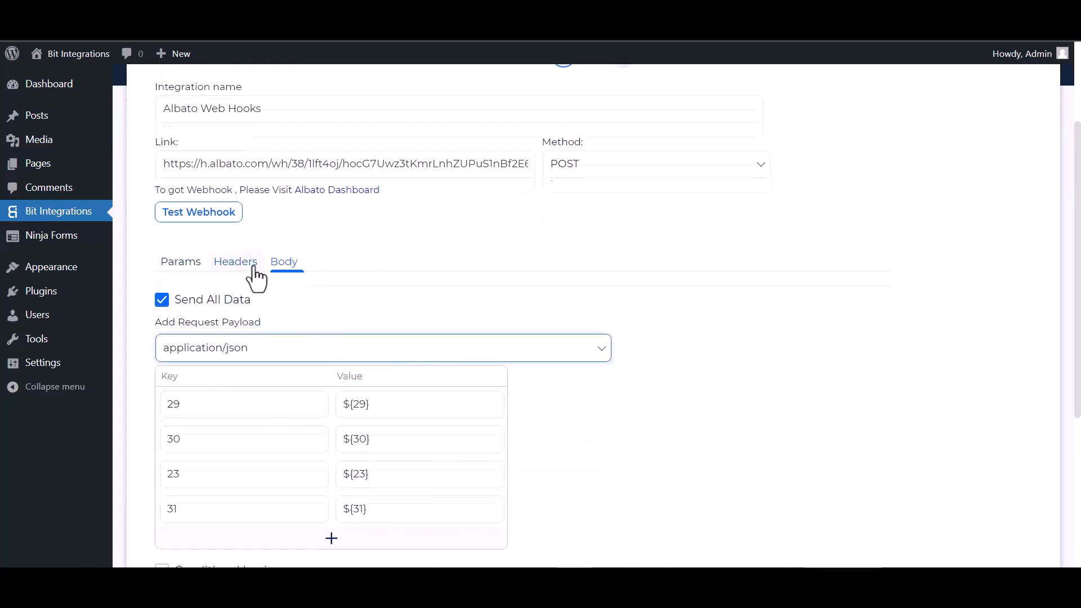
scroll(253, 278, "up", 2)
left_click(208, 284)
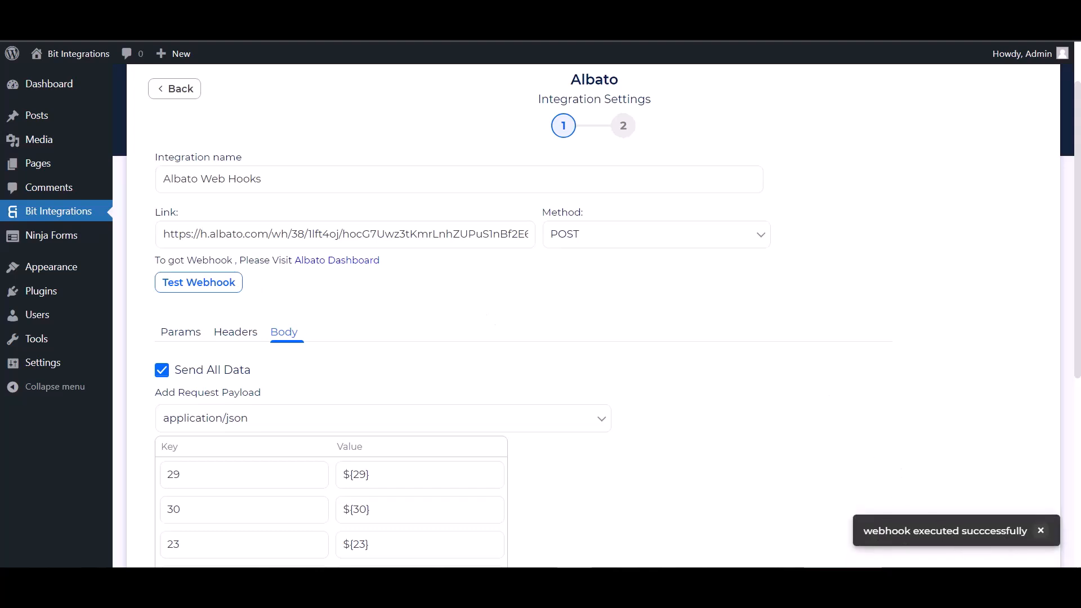
scroll(164, 361, "down", 5)
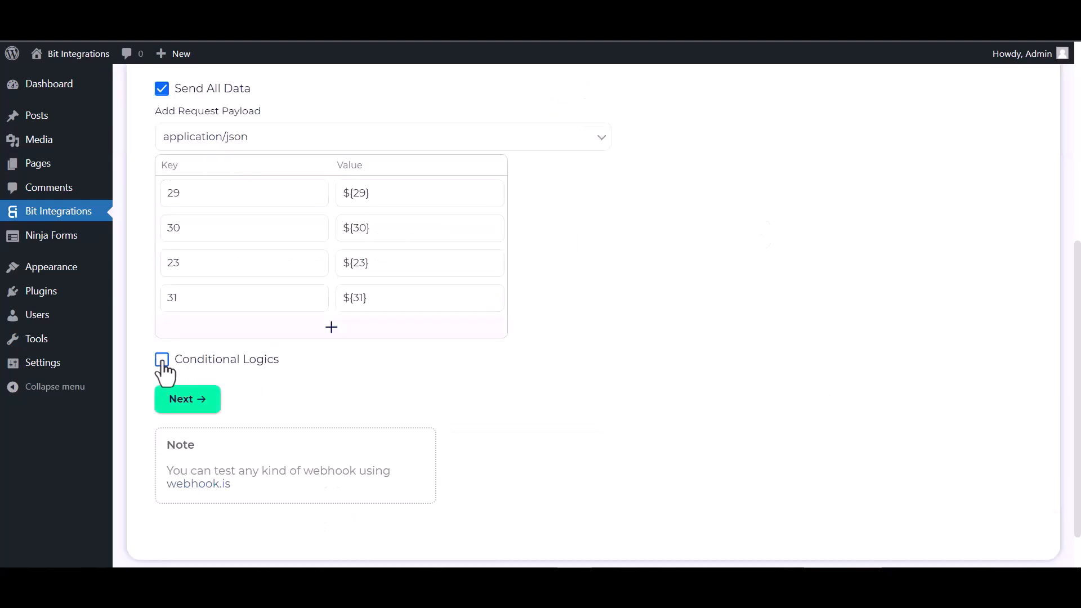
left_click(161, 360)
scroll(285, 420, "down", 1)
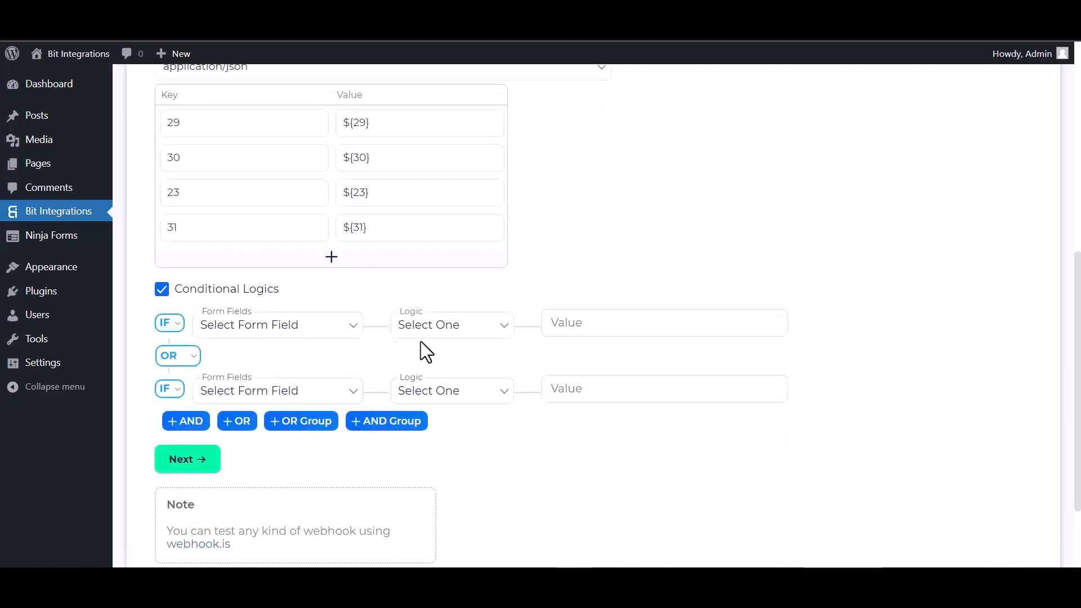
left_click(164, 290)
Proceed to the last stage of the Albato integration, then finish and save it.
left_click(191, 348)
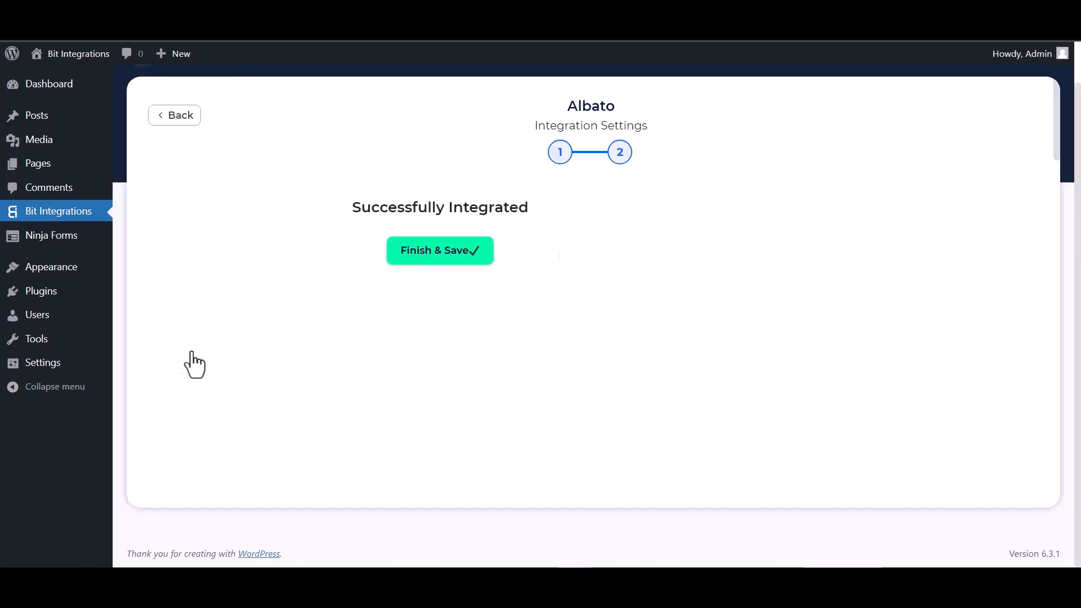
left_click(555, 260)
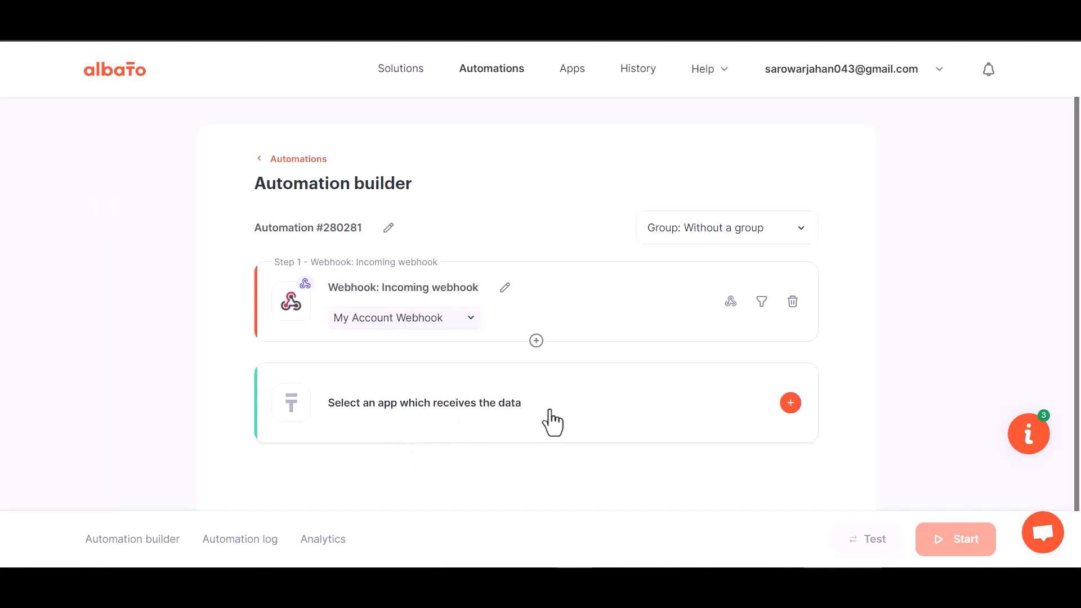
In the Albato automation, set up a MailChimp action that uses Add subscriber to the list.
left_click(555, 422)
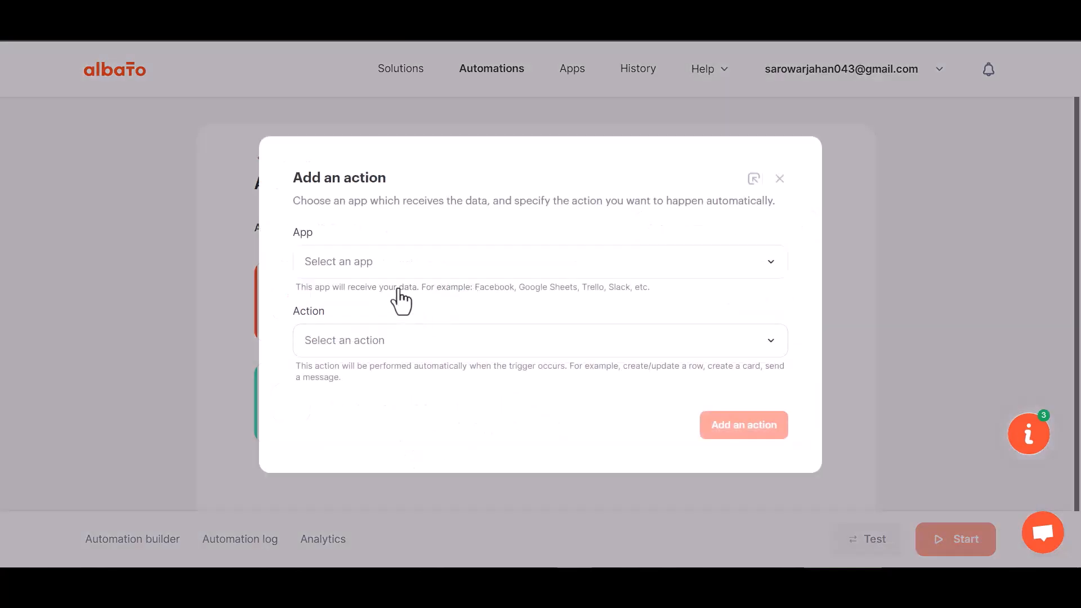
left_click(364, 267)
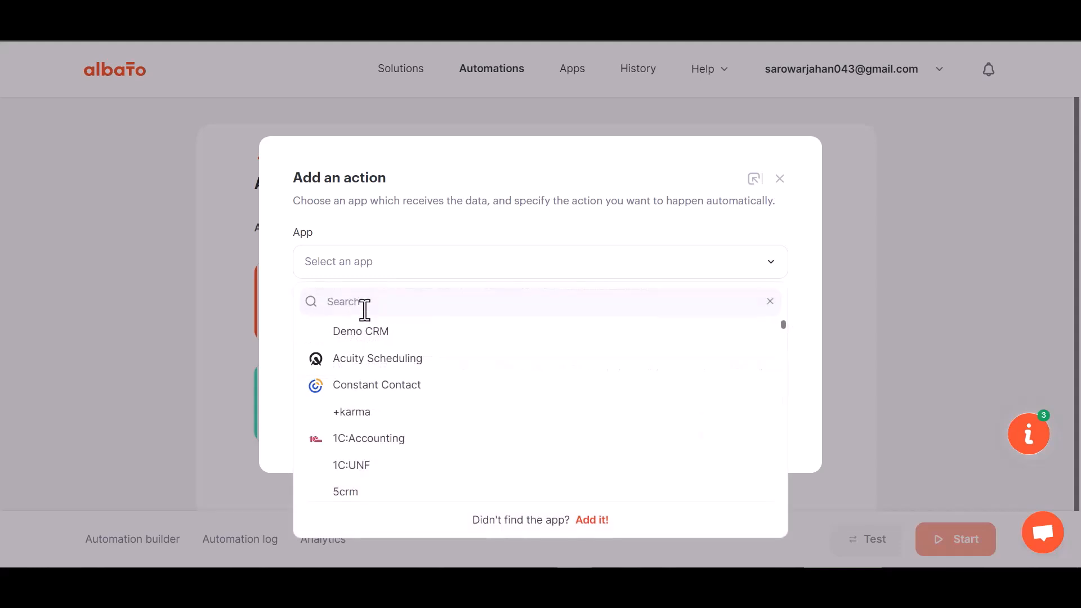
type("mail")
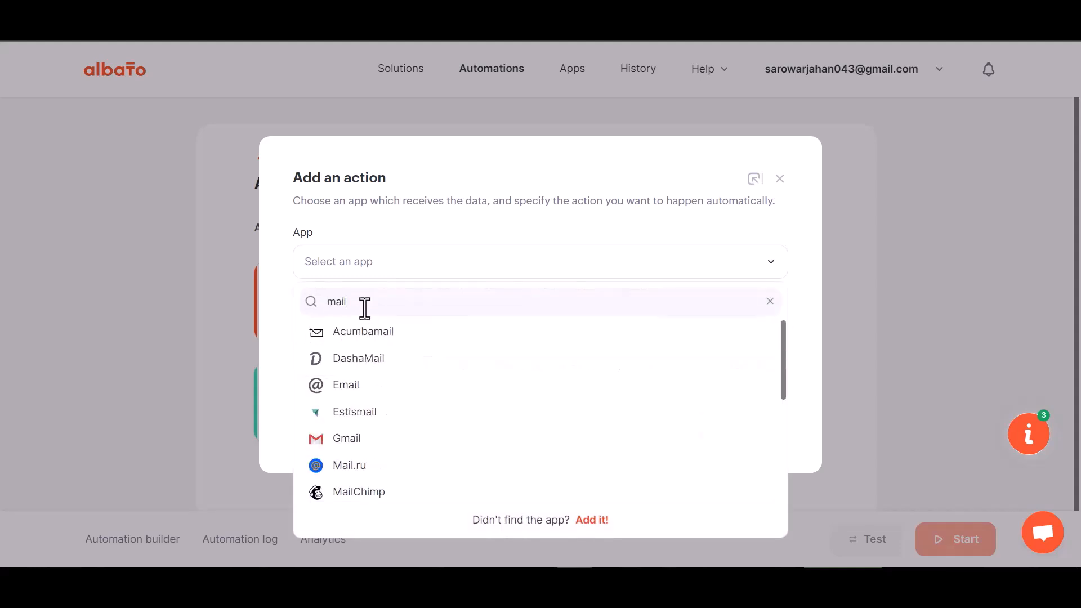
type("c")
left_click(371, 337)
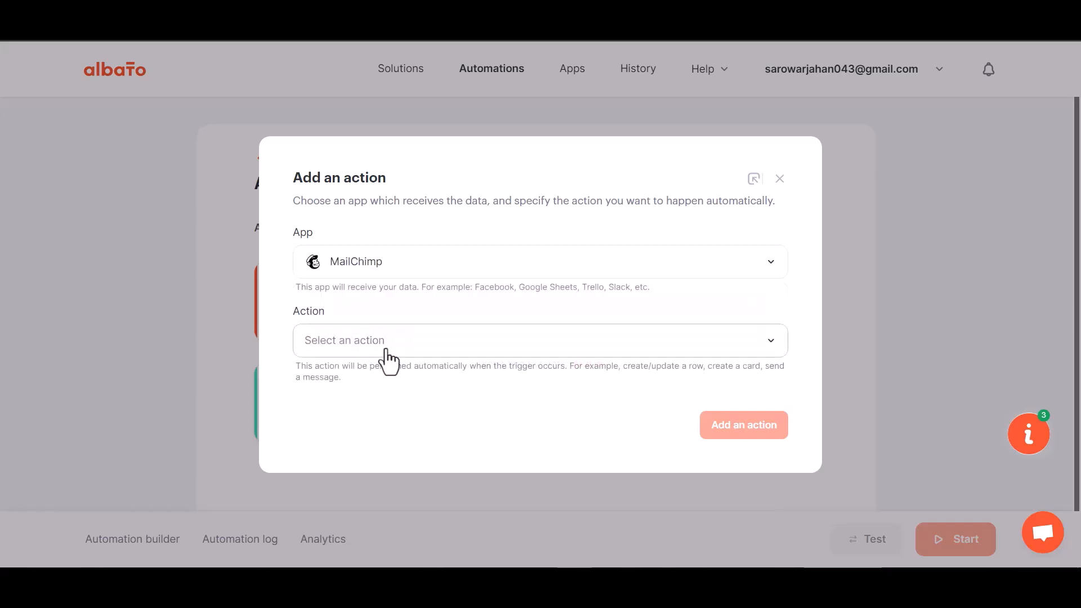
left_click(386, 350)
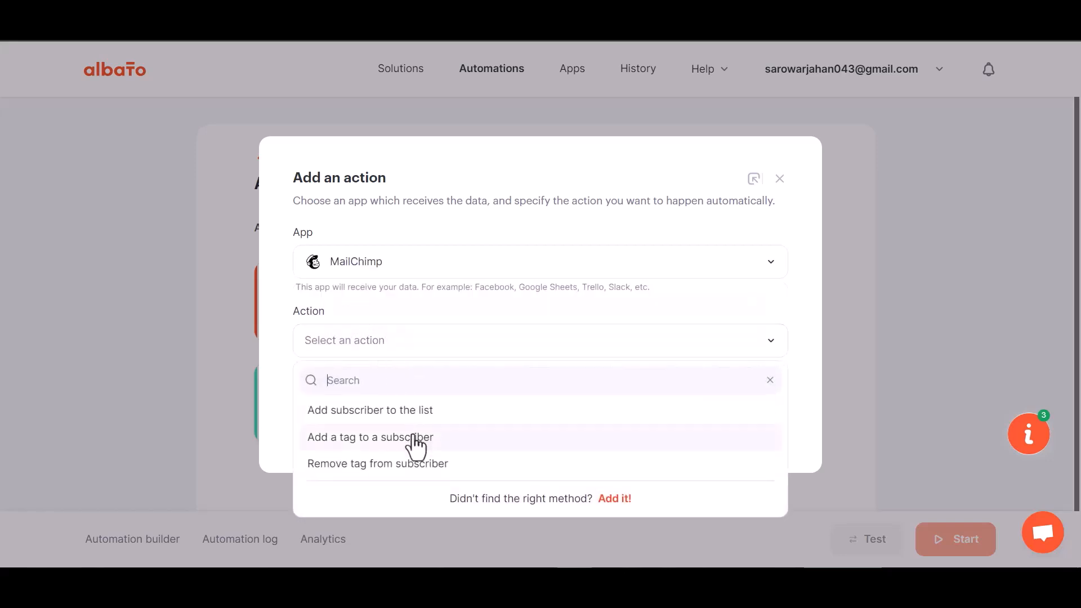
left_click(411, 415)
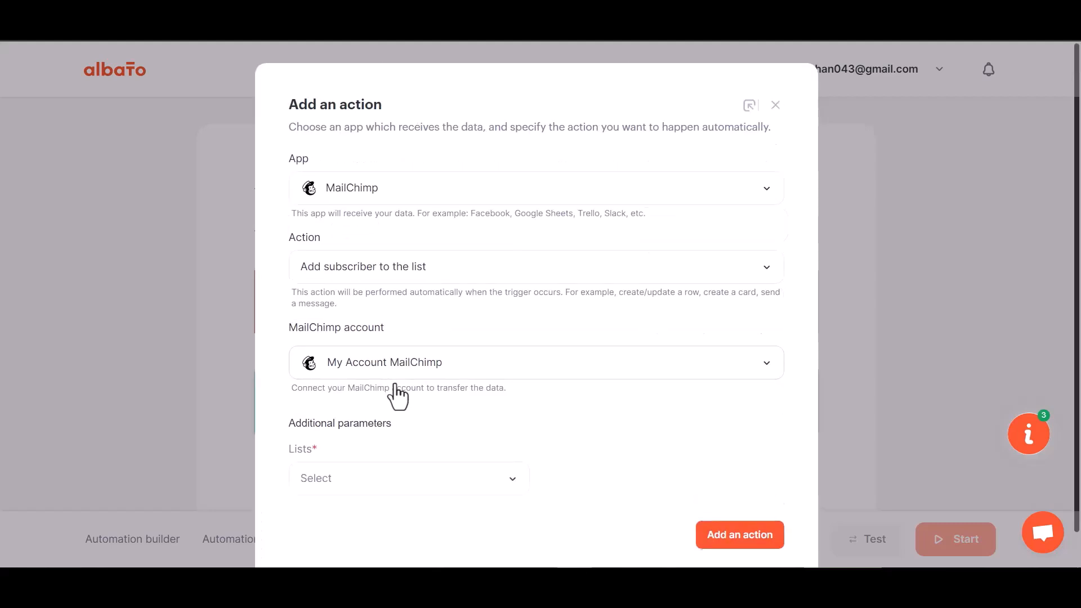
Add a new MailChimp connection to the action, logging in to Mailchimp and authorizing Albato to access the account.
left_click(397, 375)
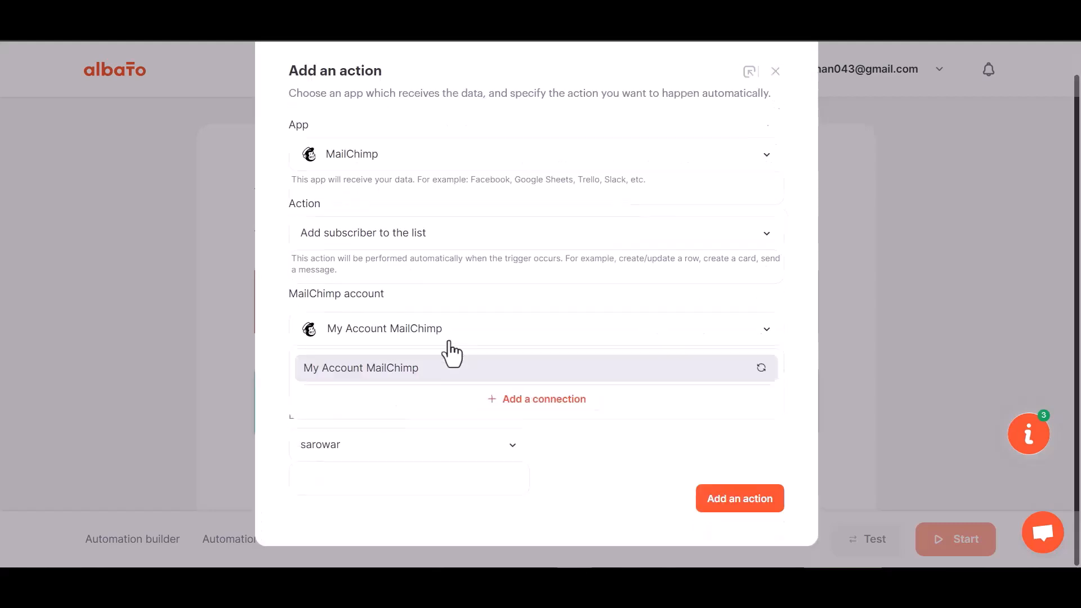
left_click(513, 400)
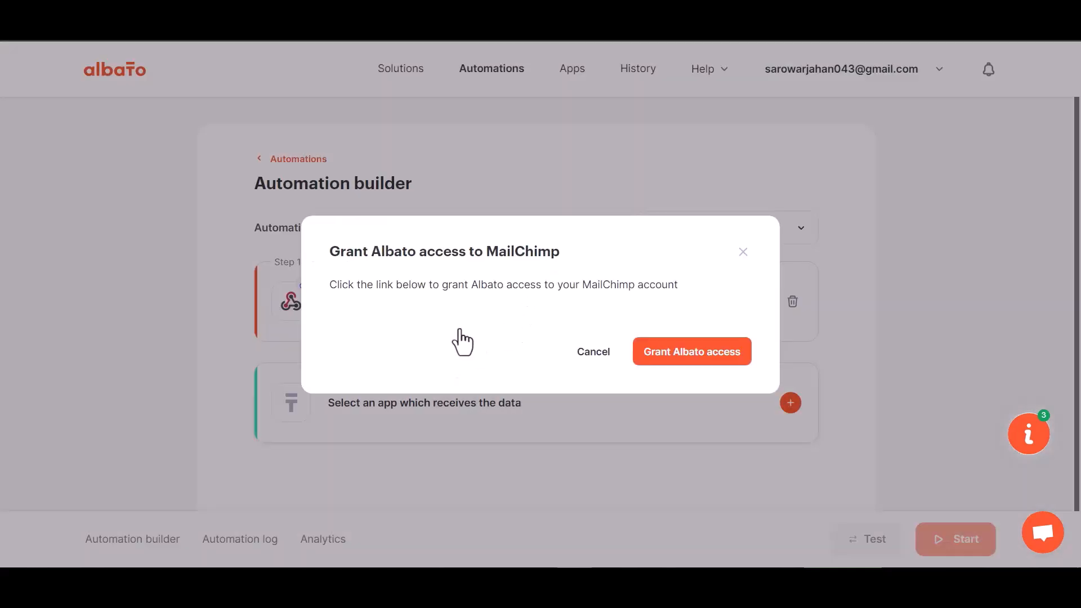
left_click(678, 354)
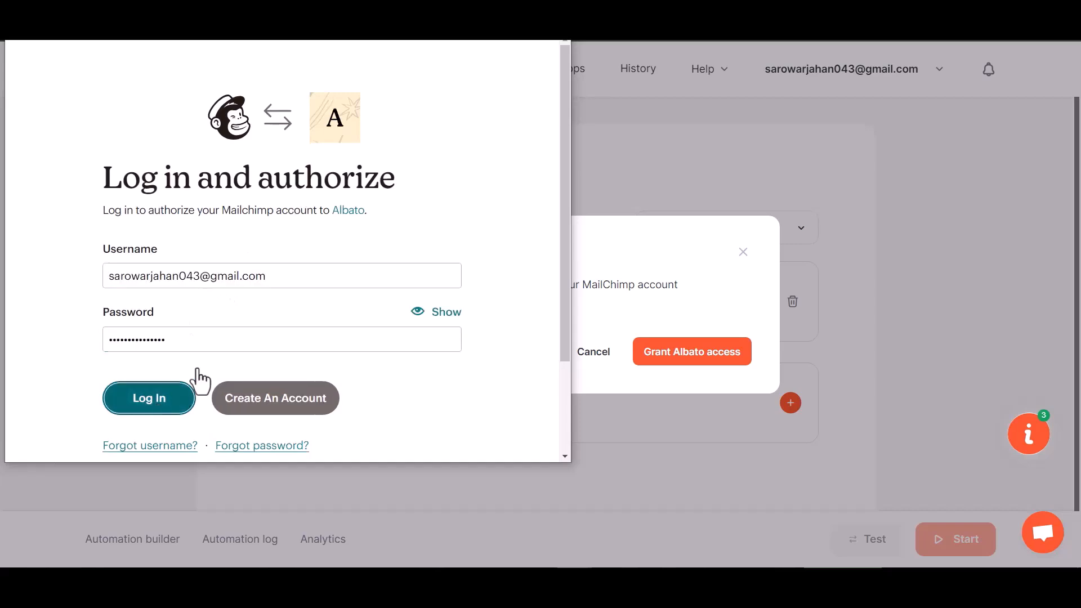
left_click(146, 396)
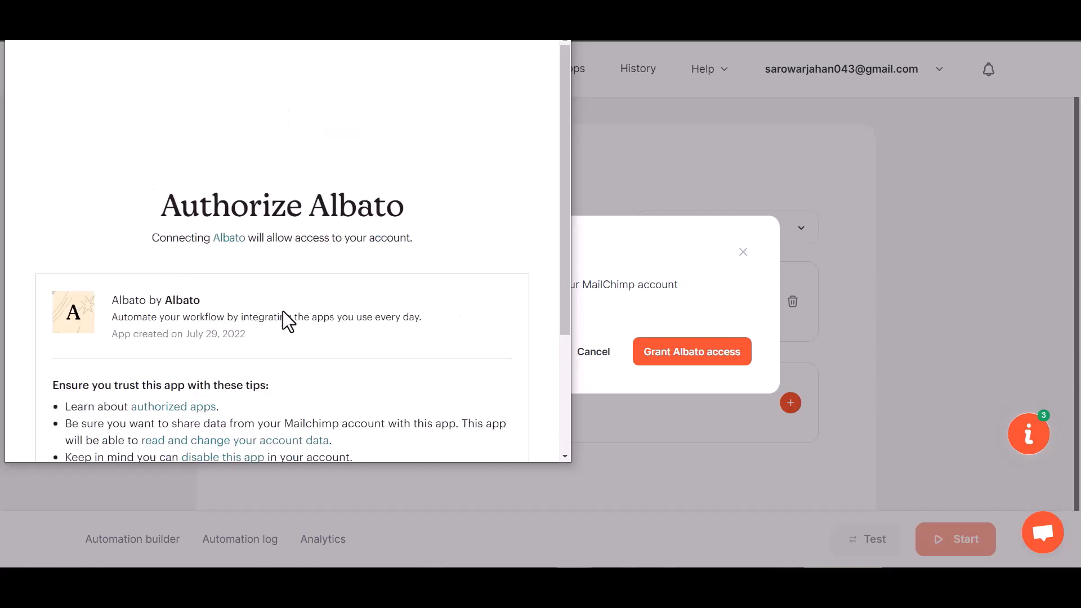
scroll(282, 311, "down", 3)
left_click(81, 416)
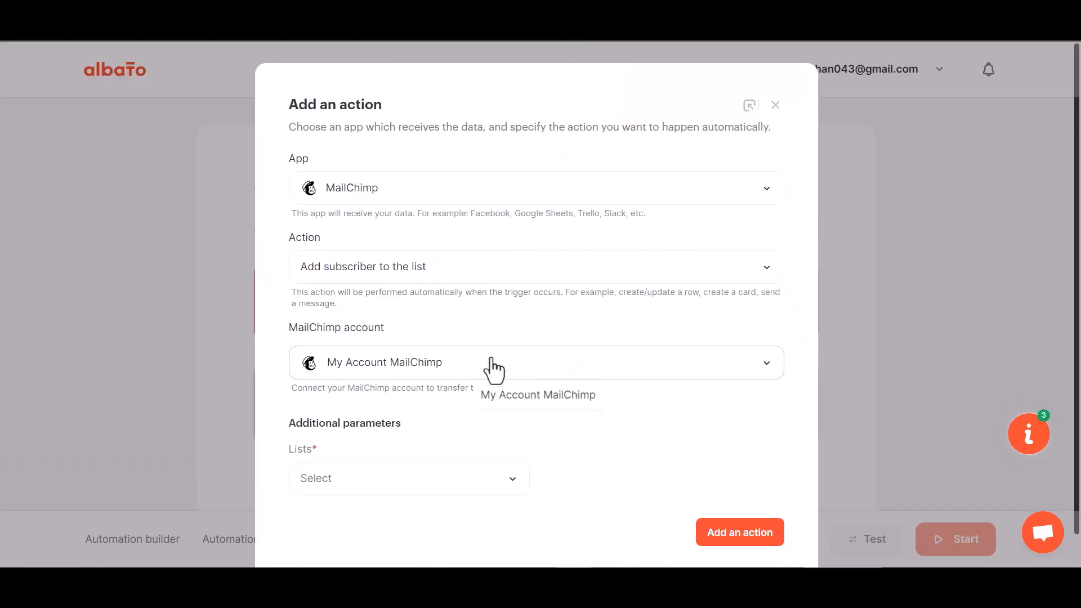
Choose the available Mailchimp audience as the action's list and add the action to the automation.
scroll(478, 369, "down", 1)
left_click(416, 466)
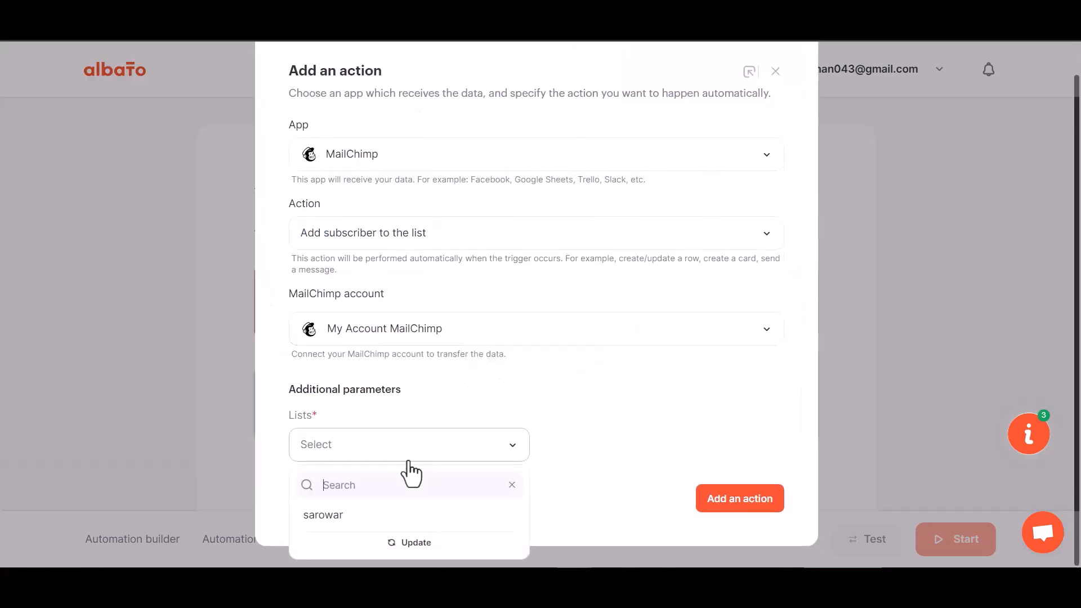
left_click(370, 515)
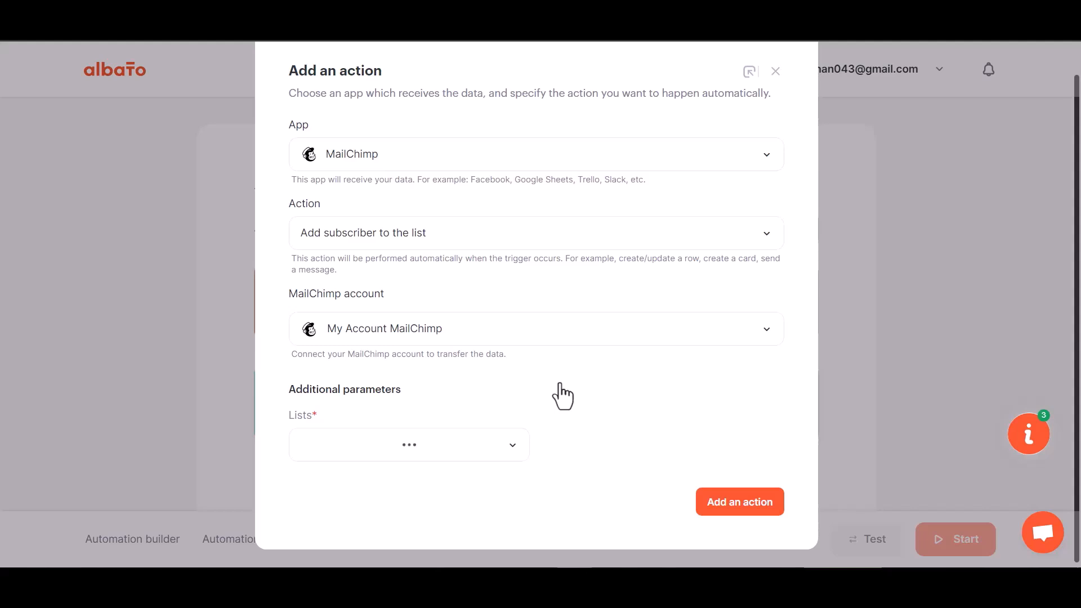
left_click(745, 506)
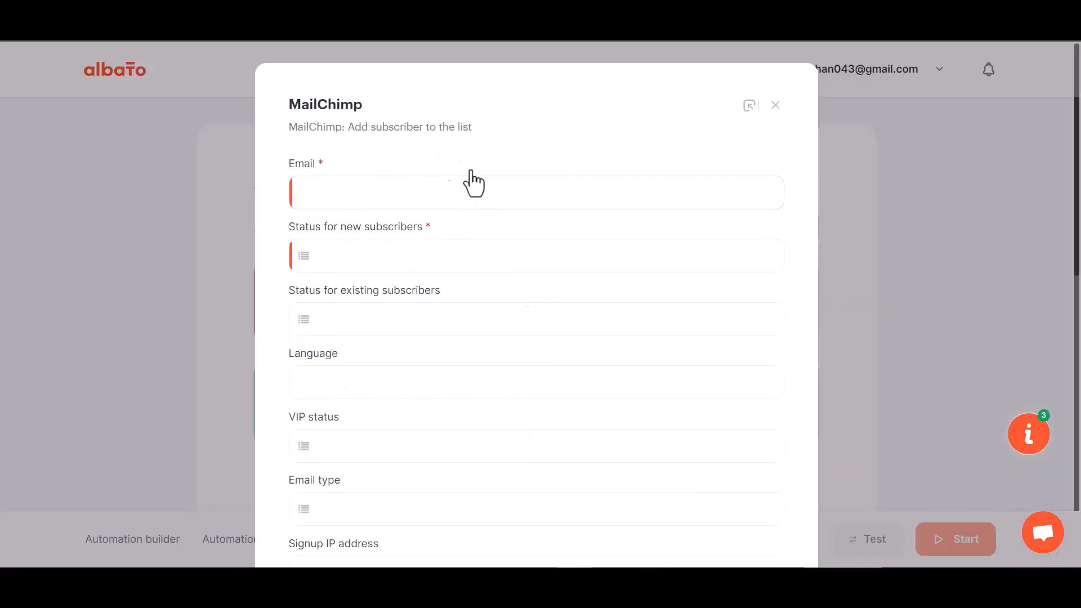
Map the subscriber's Email to webhook field 23 and set Status for new subscribers to Subscribed.
left_click(380, 203)
left_click(377, 281)
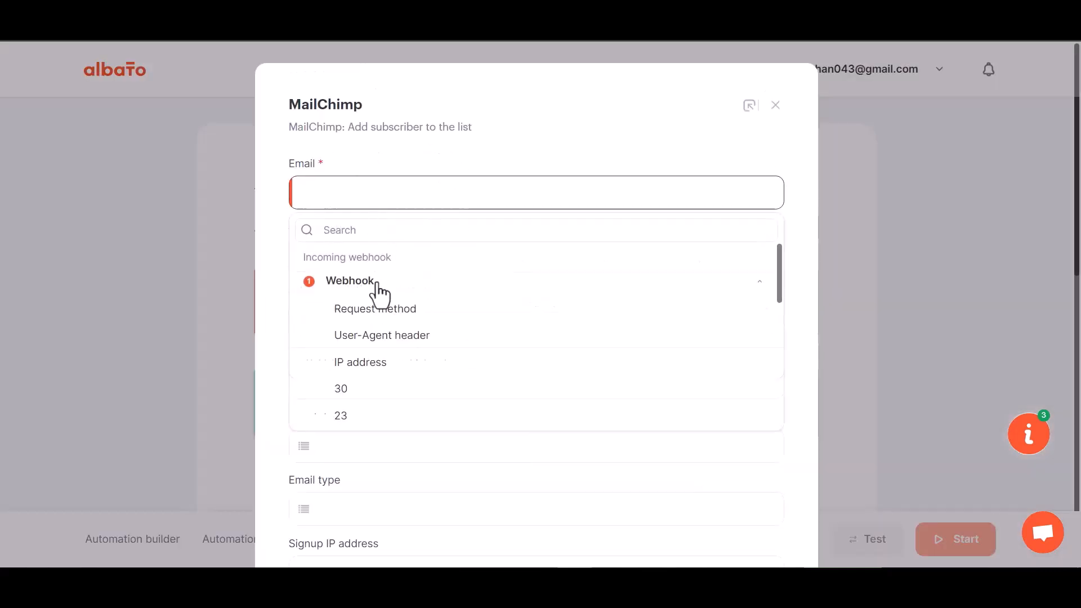
left_click(351, 417)
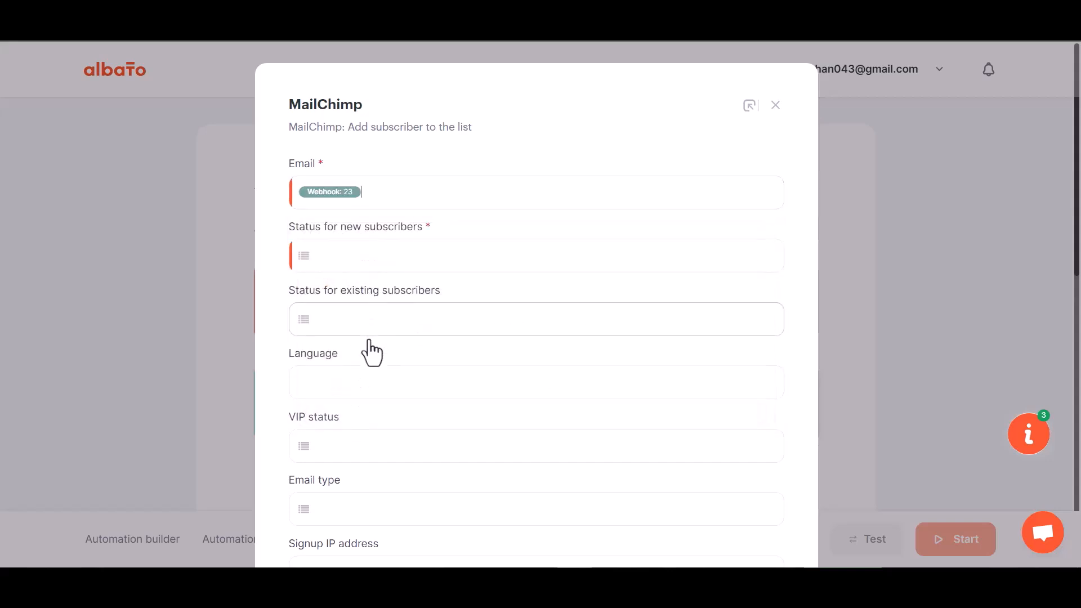
scroll(372, 349, "down", 2)
scroll(370, 357, "down", 1)
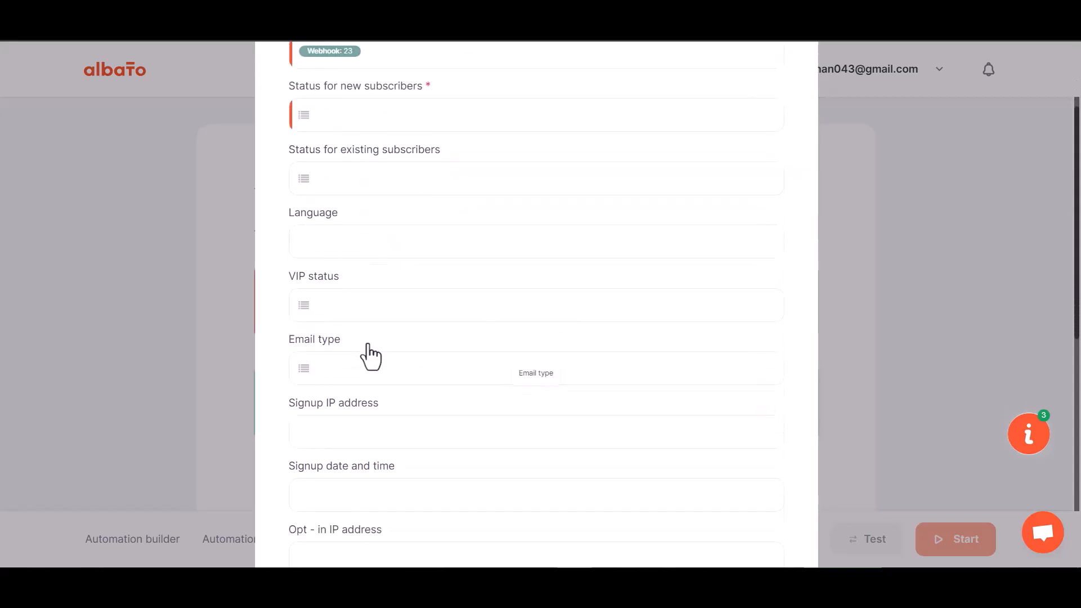
left_click(372, 116)
left_click(379, 217)
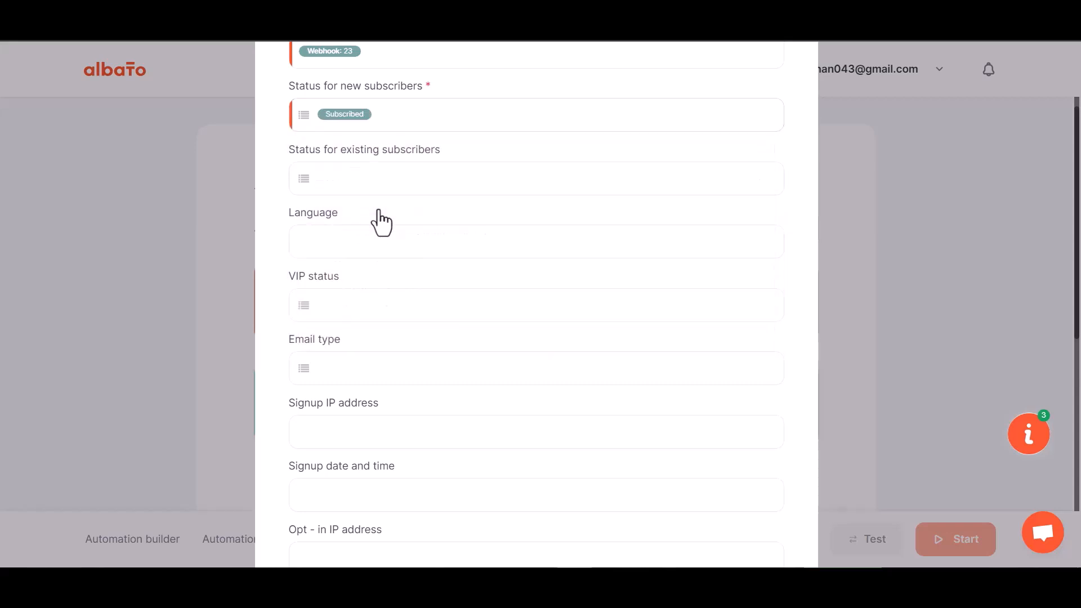
Map First Name to webhook field 29 and Last Name to webhook field 30 in the MailChimp action.
scroll(404, 337, "down", 6)
left_click(356, 278)
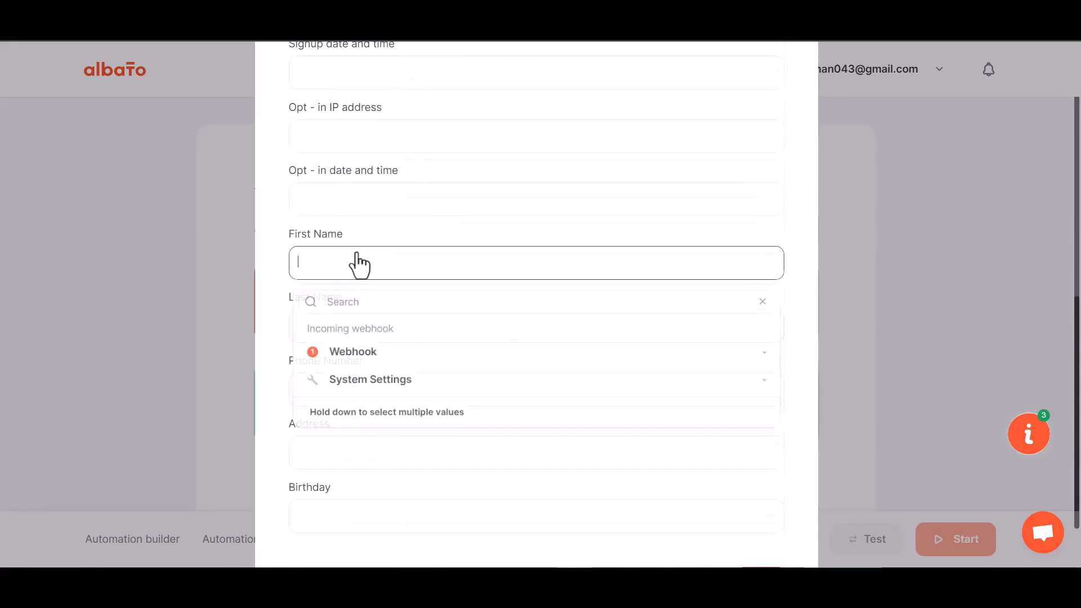
left_click(366, 350)
scroll(349, 484, "down", 2)
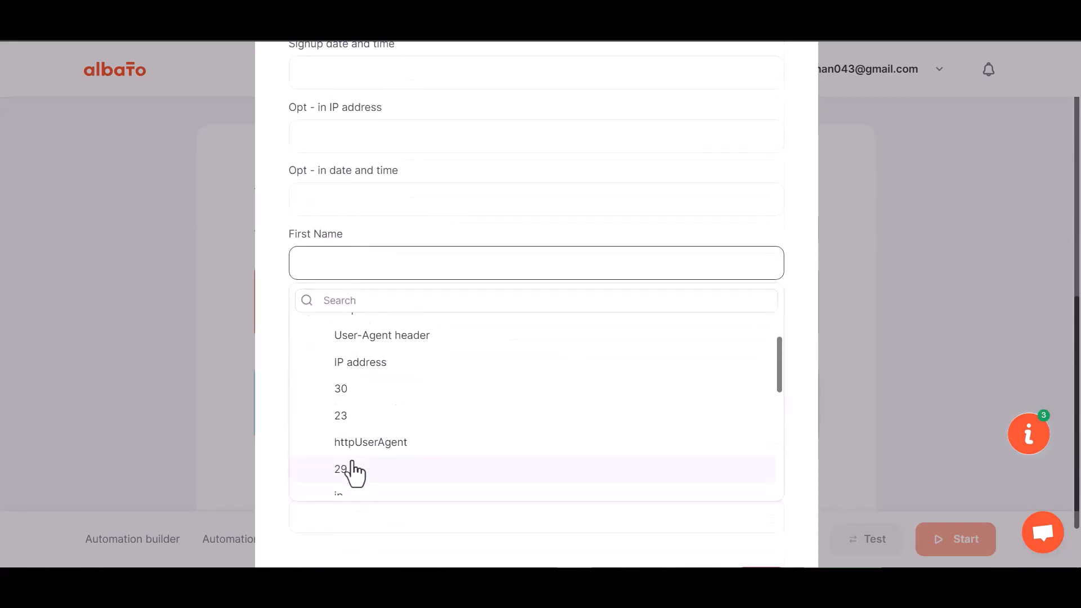
left_click(348, 464)
left_click(356, 330)
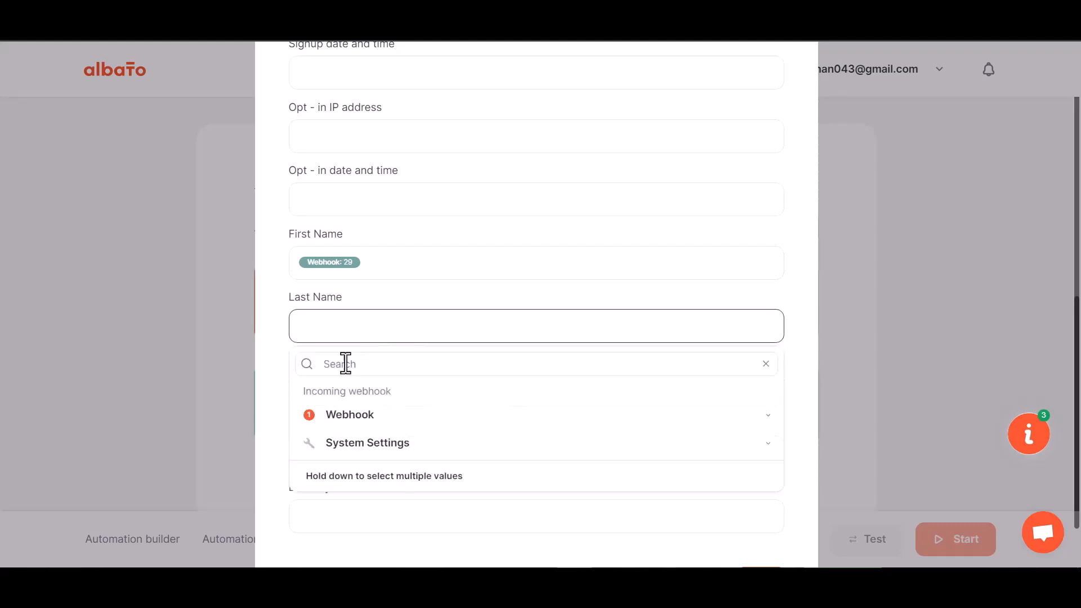
left_click(349, 419)
left_click(363, 524)
Map Phone Number to webhook field 31 and save the MailChimp action.
scroll(381, 375, "down", 1)
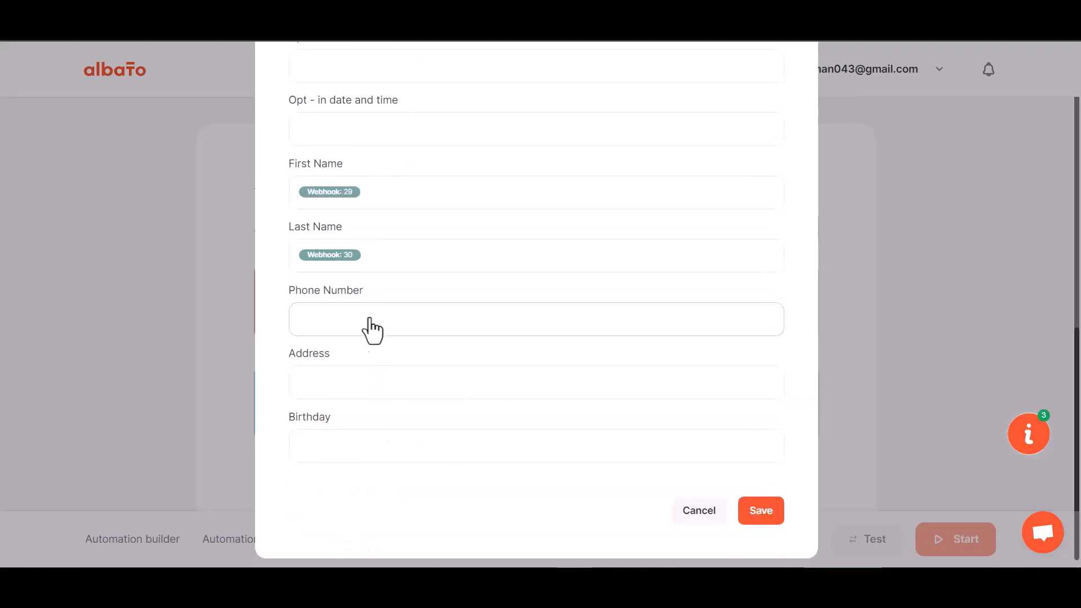
left_click(371, 330)
left_click(357, 409)
scroll(362, 529, "down", 4)
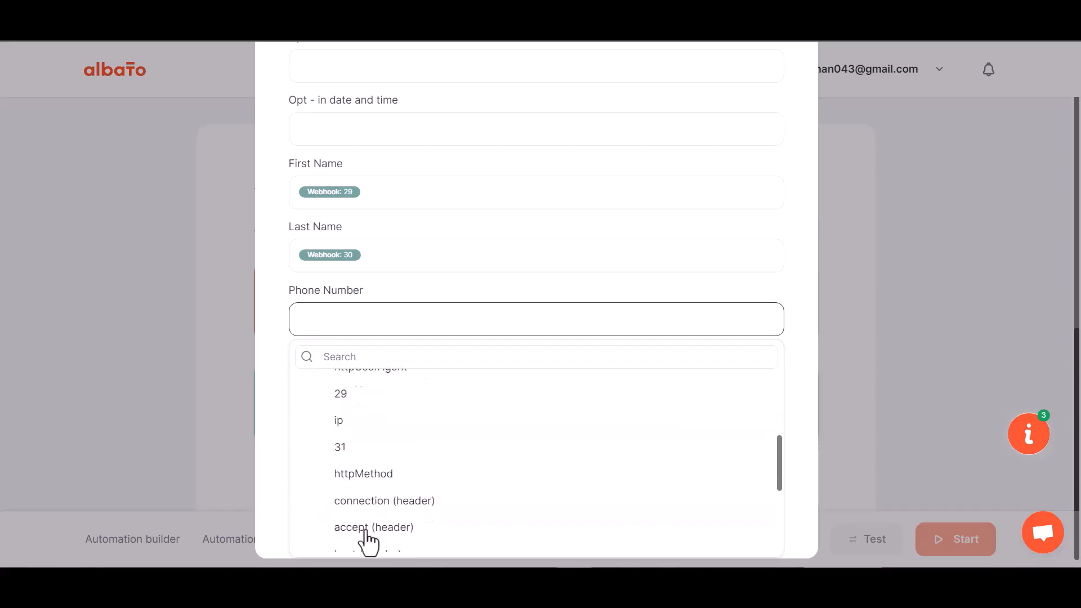
left_click(350, 439)
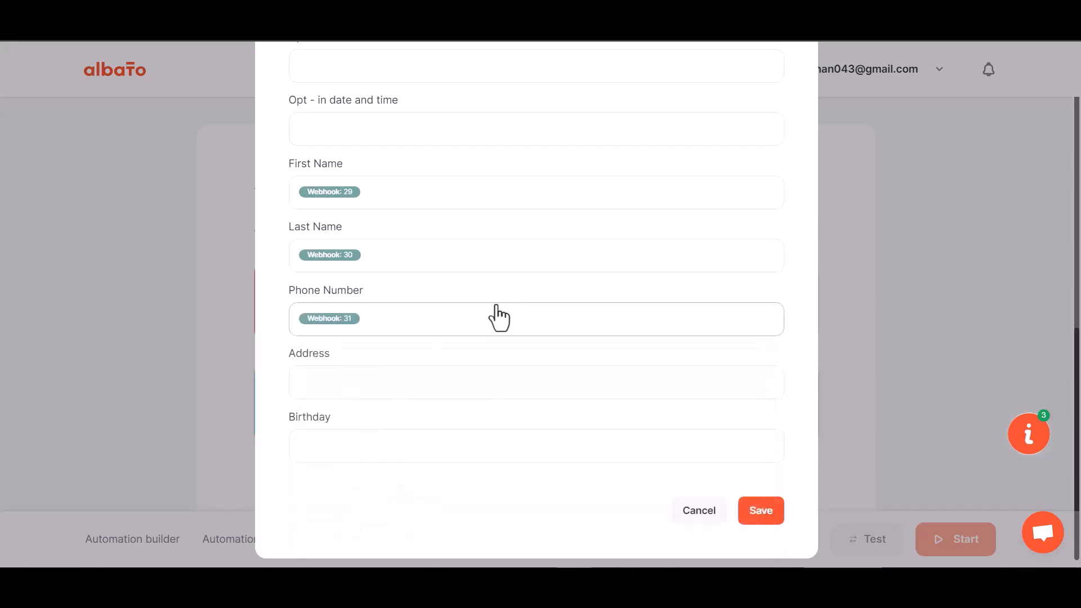
left_click(754, 503)
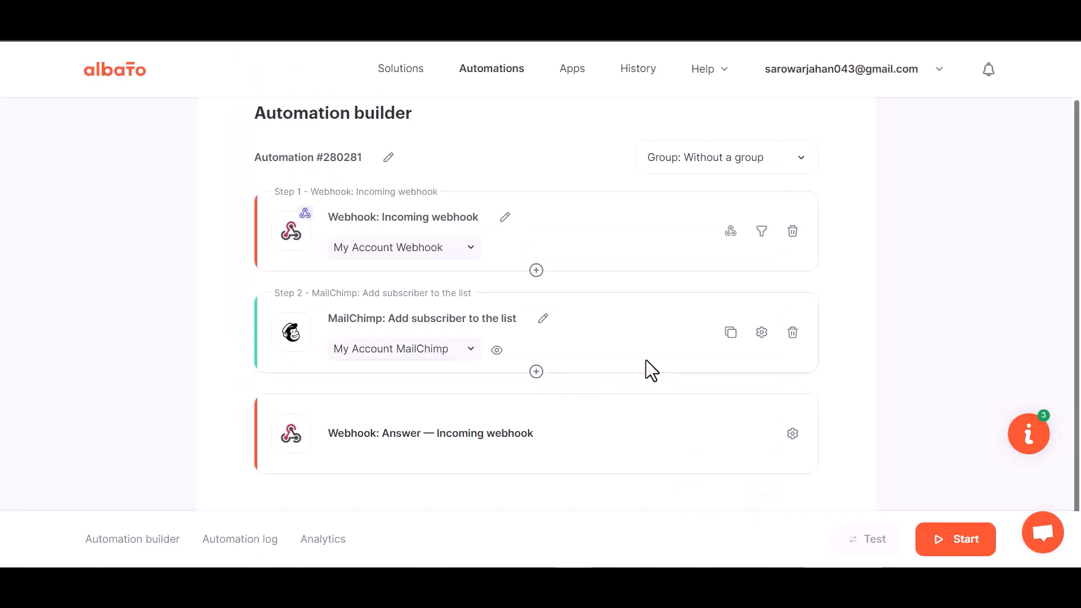
Start the automation, and submit the filled-in contact form on the website as a test entry.
left_click(953, 543)
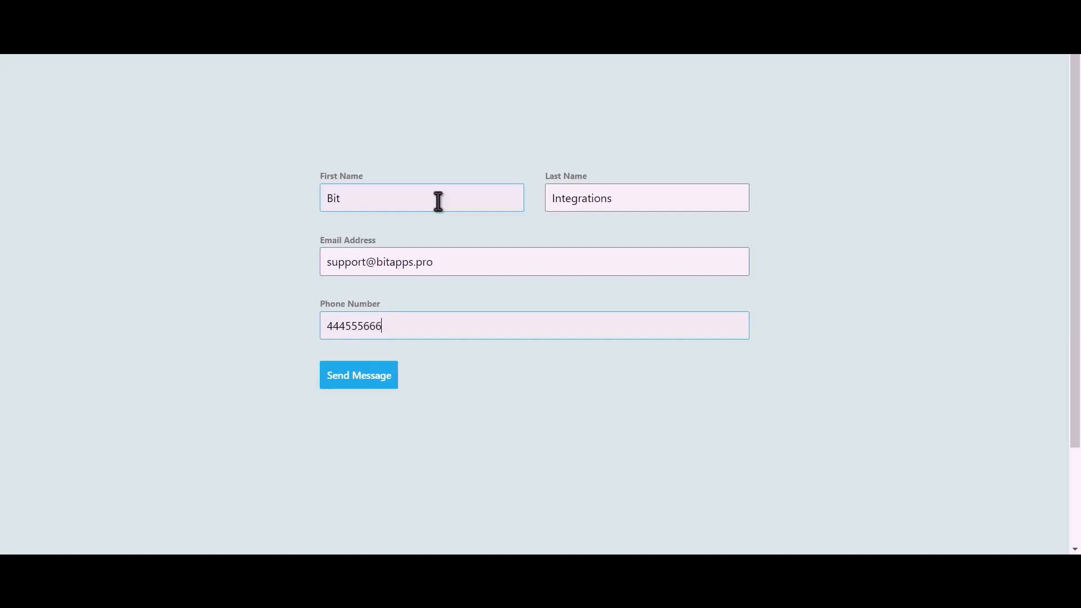
left_click(370, 383)
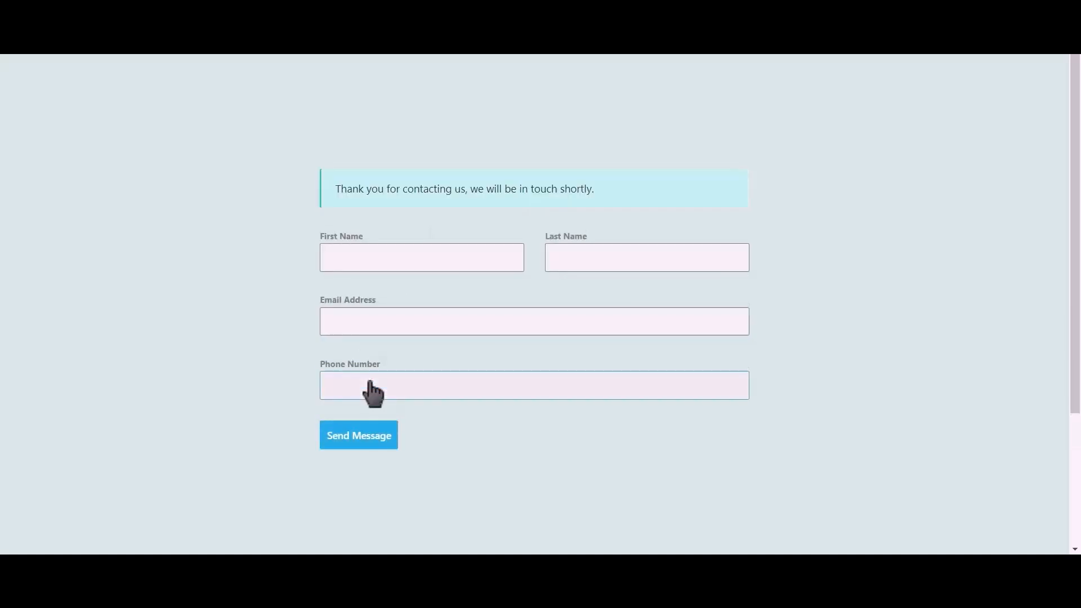